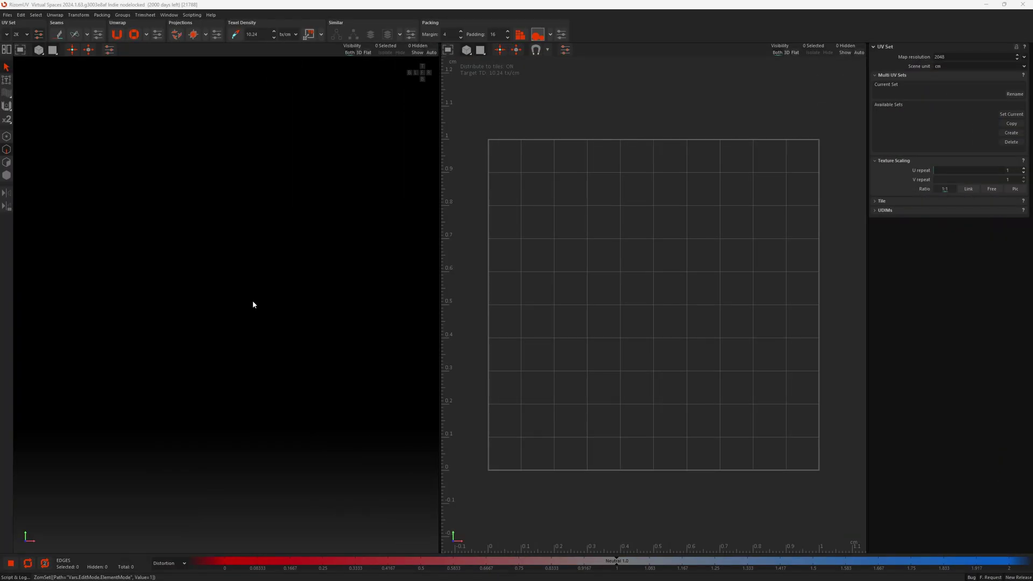
Load ForwardControls.fbx together with its UVs and show only the UV viewport.
left_click(9, 16)
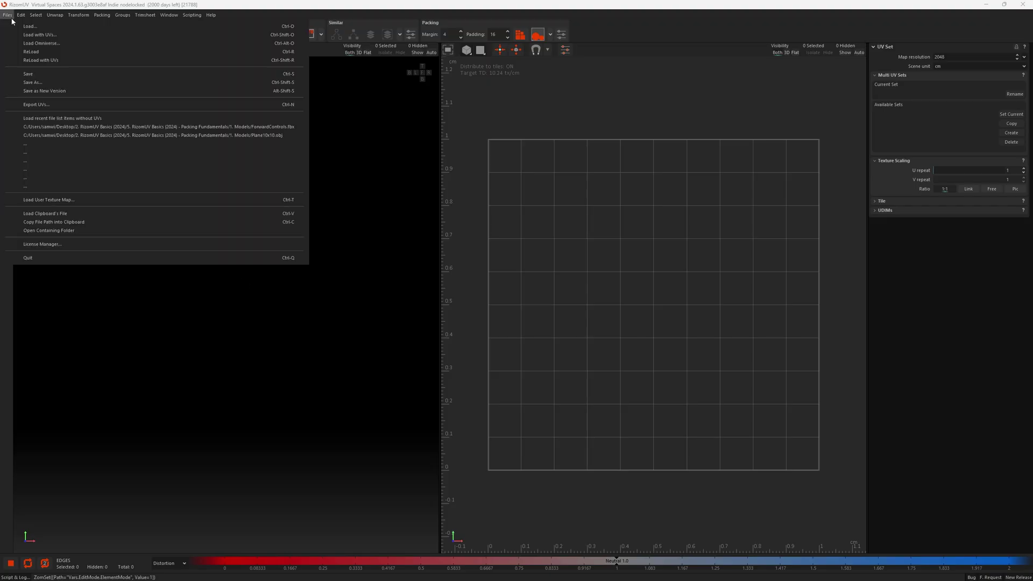
left_click(51, 35)
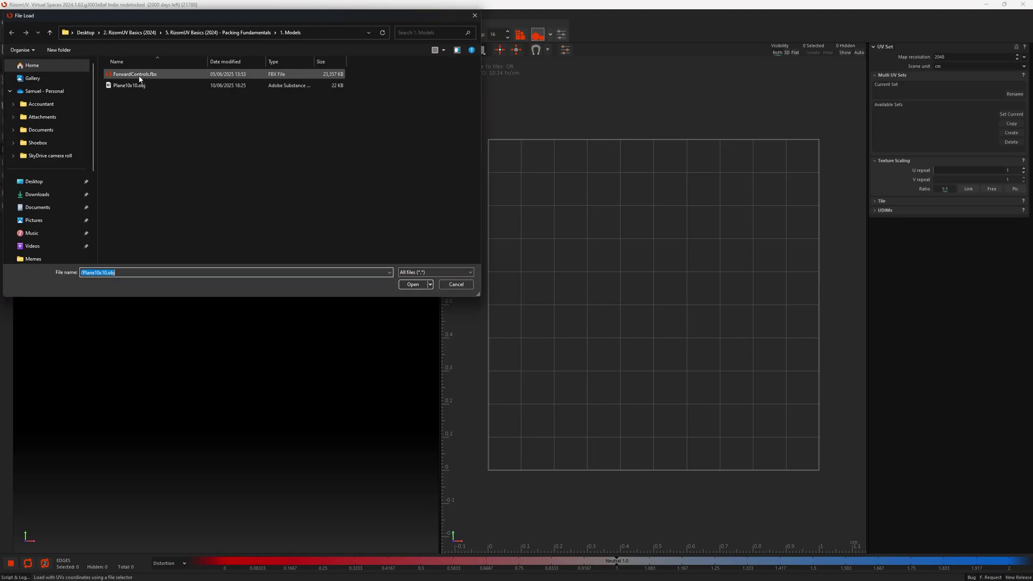
double_click(138, 75)
left_click(473, 247)
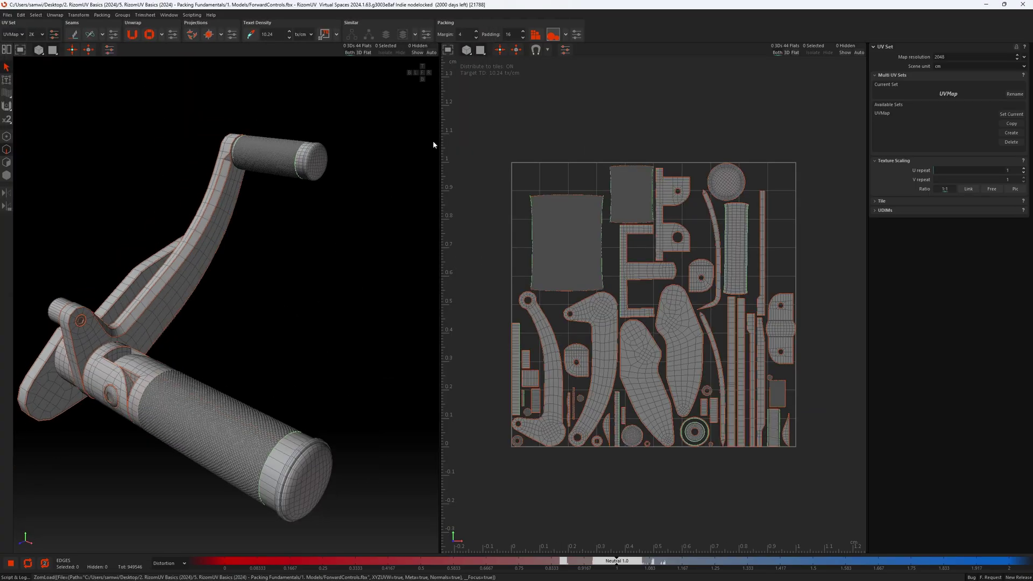
left_click(447, 50)
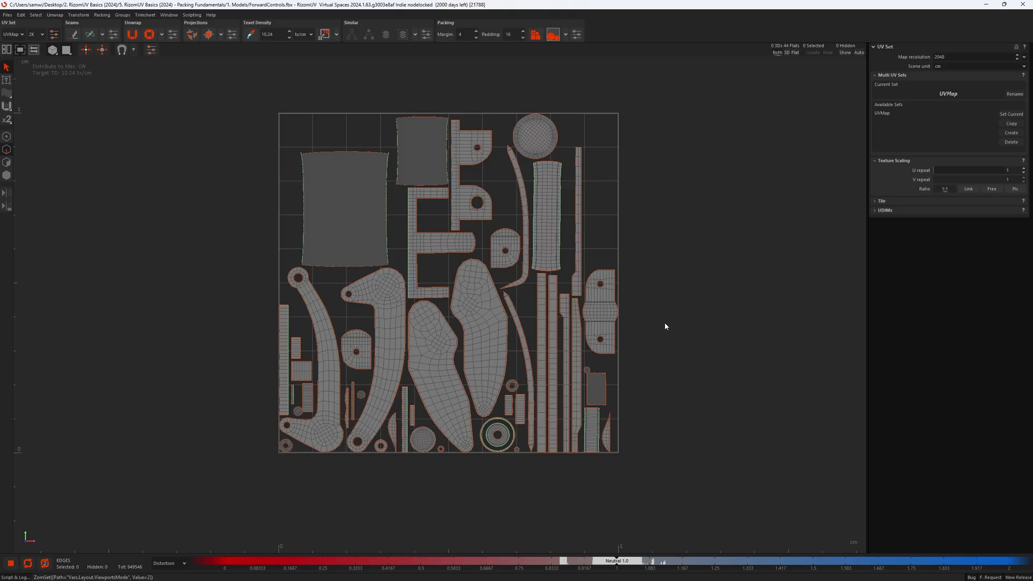
Set the UV map resolution to 4K (4096).
left_click(41, 35)
left_click(89, 105)
left_click(35, 34)
left_click(958, 57)
left_click(34, 35)
left_click(34, 83)
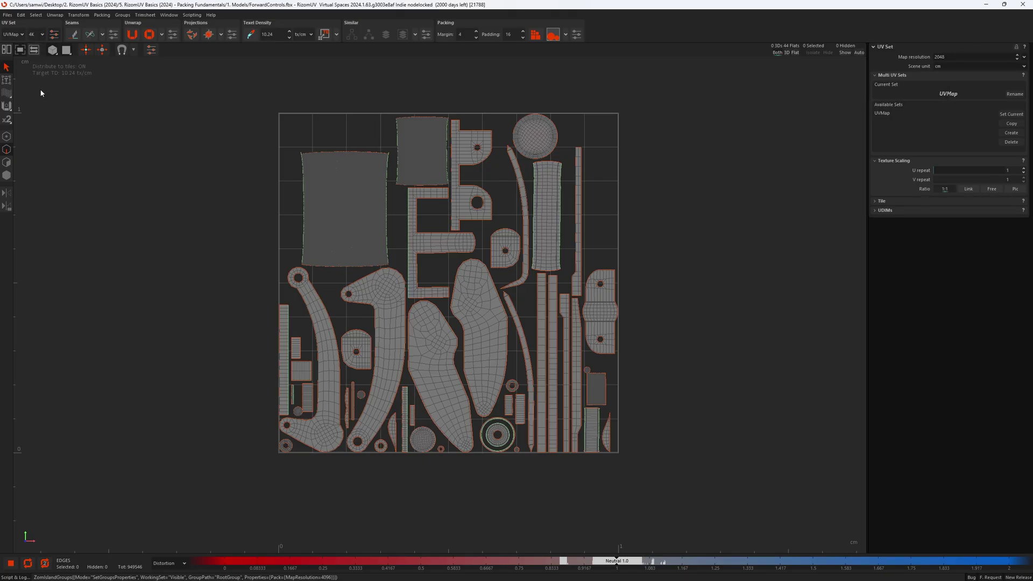
left_click(126, 129)
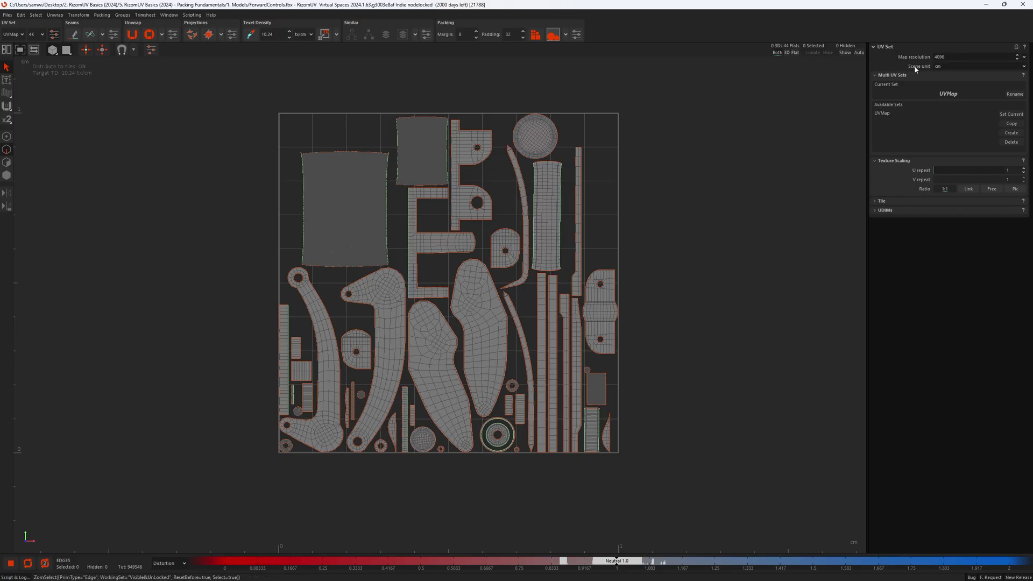
Set the UV map resolution to 2K and inspect the margin along the tile border and the gaps between islands.
left_click(36, 34)
left_click(31, 76)
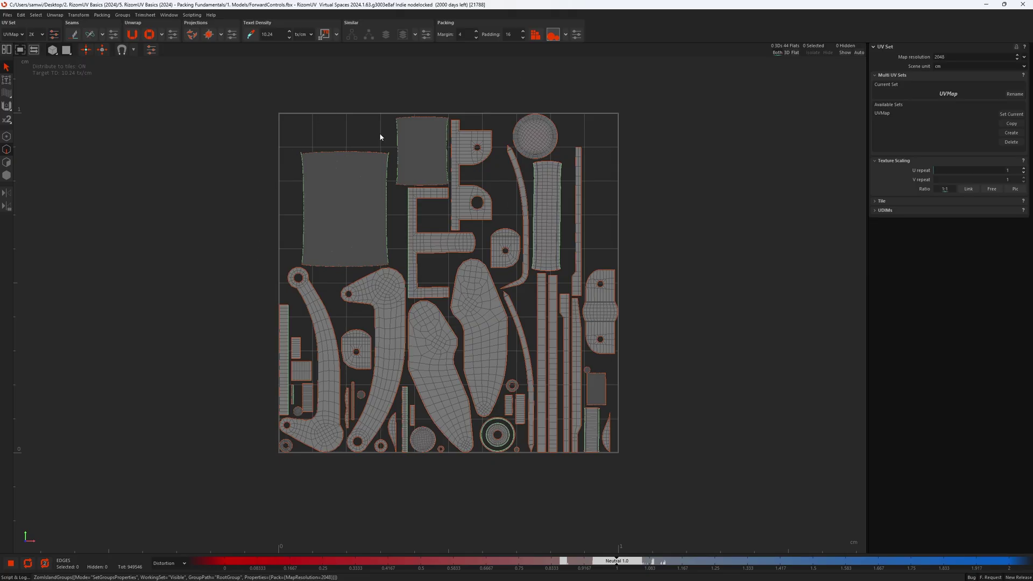
left_click(274, 286)
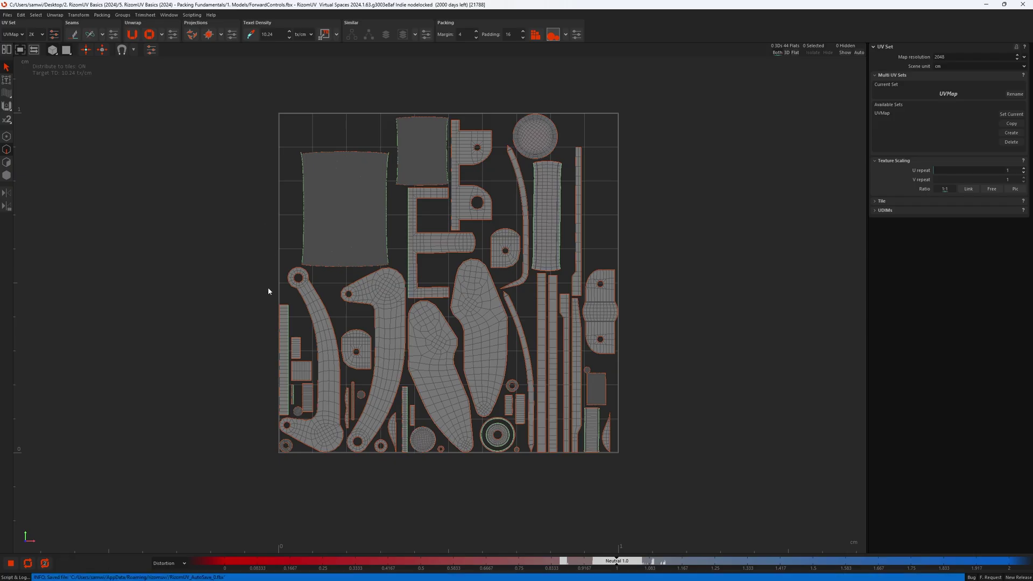
scroll(257, 281, "up", 5)
scroll(314, 174, "up", 8)
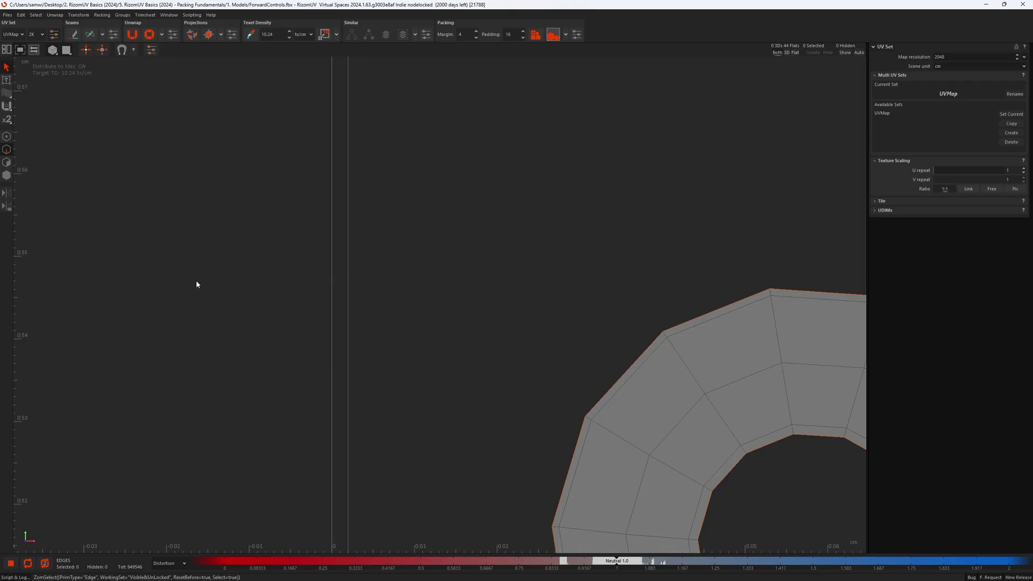
scroll(195, 283, "down", 4)
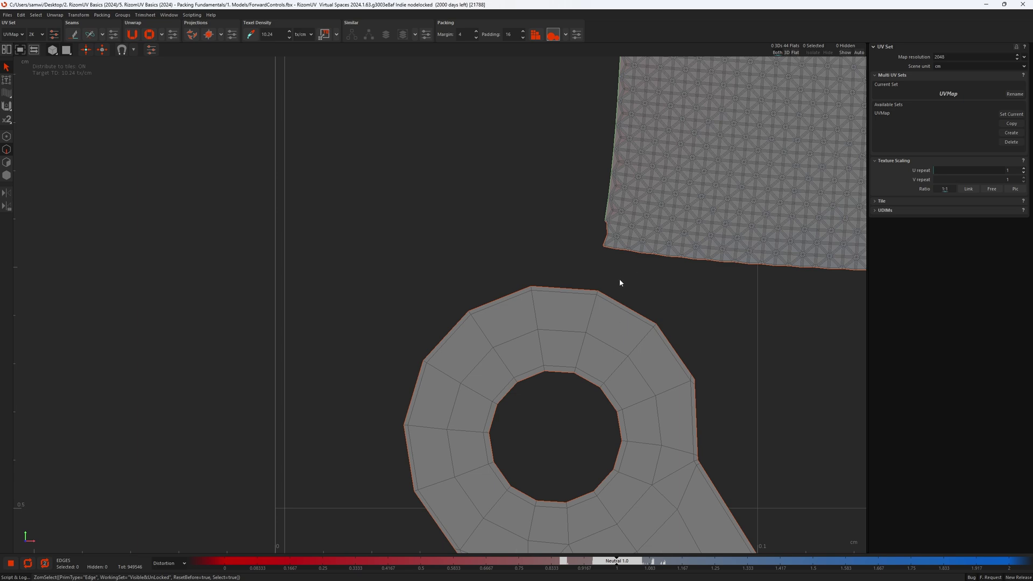
scroll(450, 234, "down", 6)
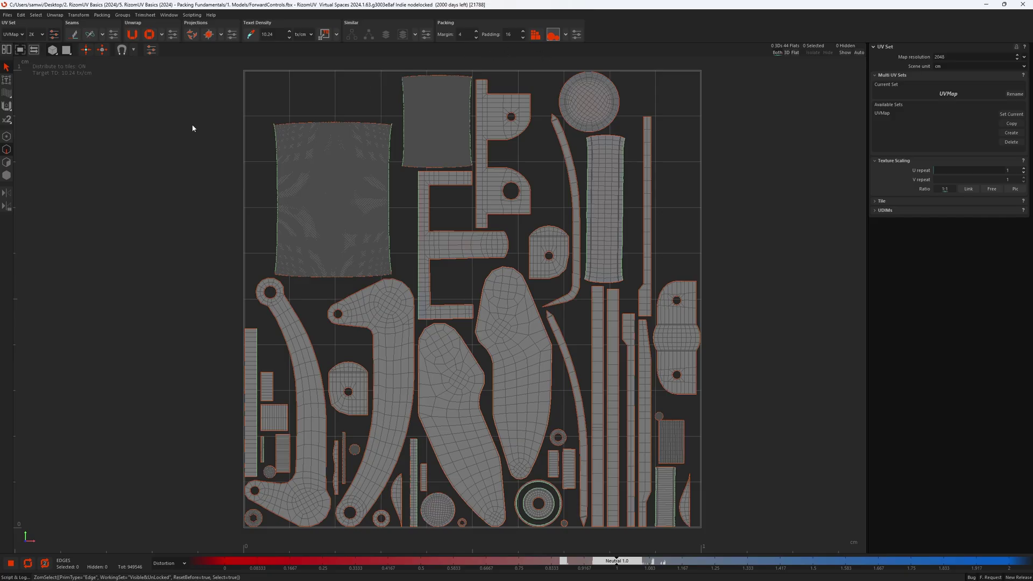
Set the map resolution to 4K and the packing margin to 30, with the tile border in close view.
left_click(35, 34)
left_click(34, 83)
scroll(240, 259, "up", 6)
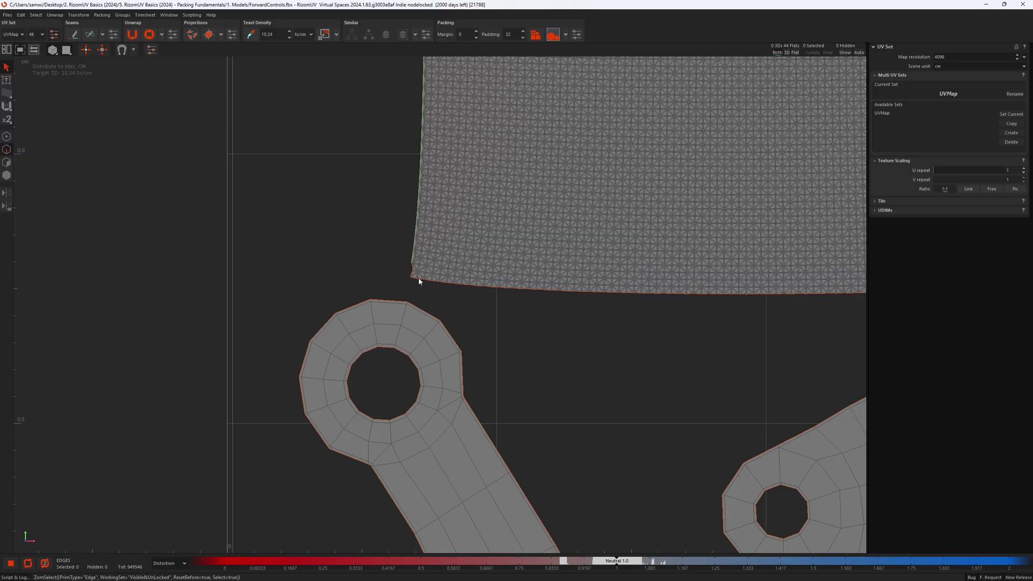
scroll(215, 322, "up", 2)
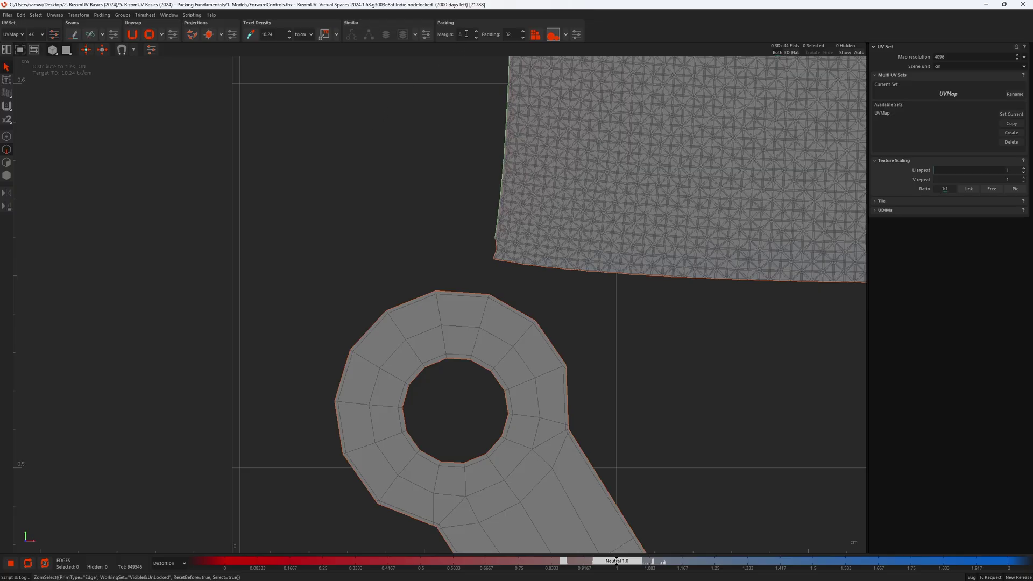
key("Return")
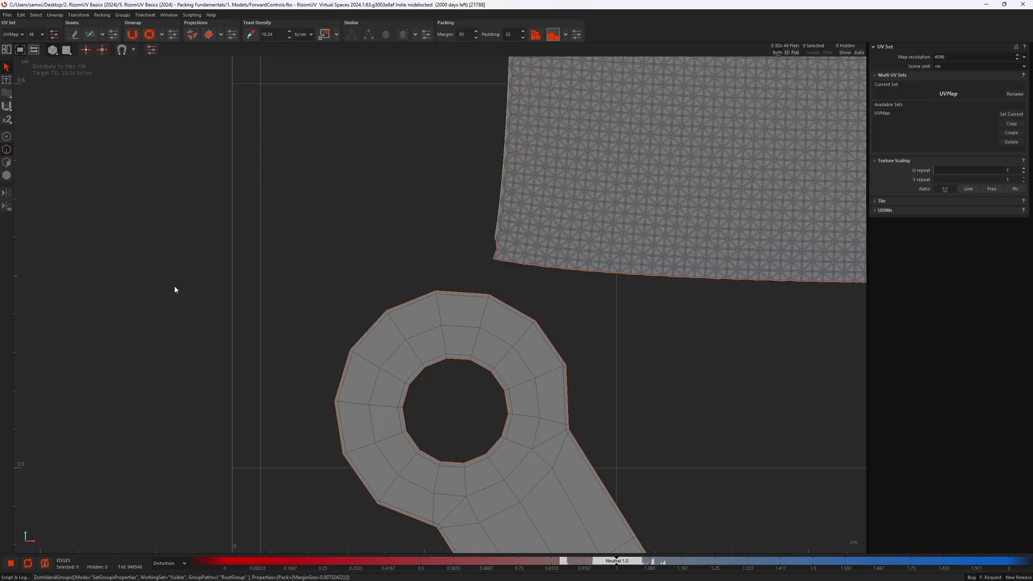
Return the map resolution to 2K and set the packing margin to 4.
left_click(40, 35)
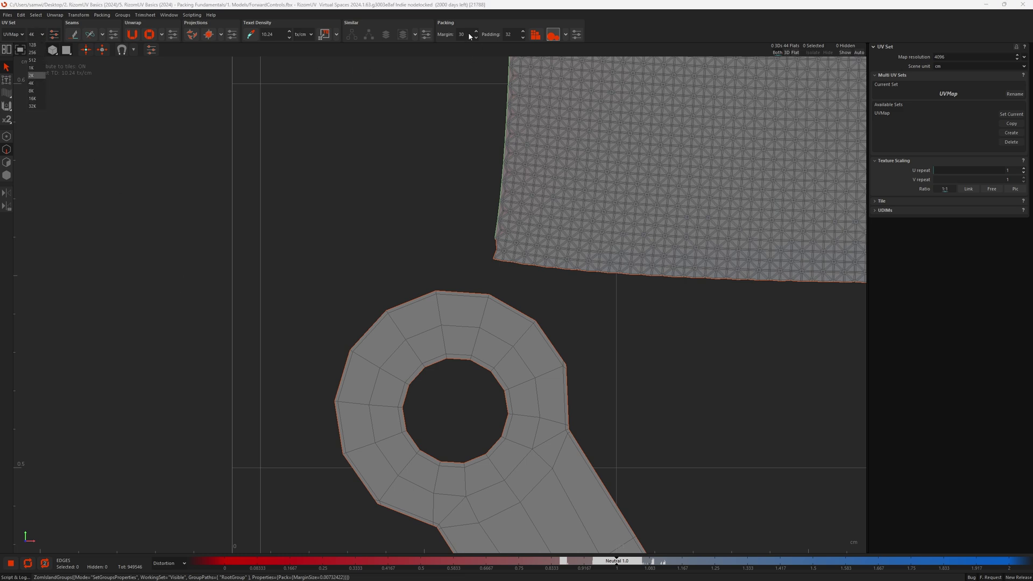
left_click(33, 76)
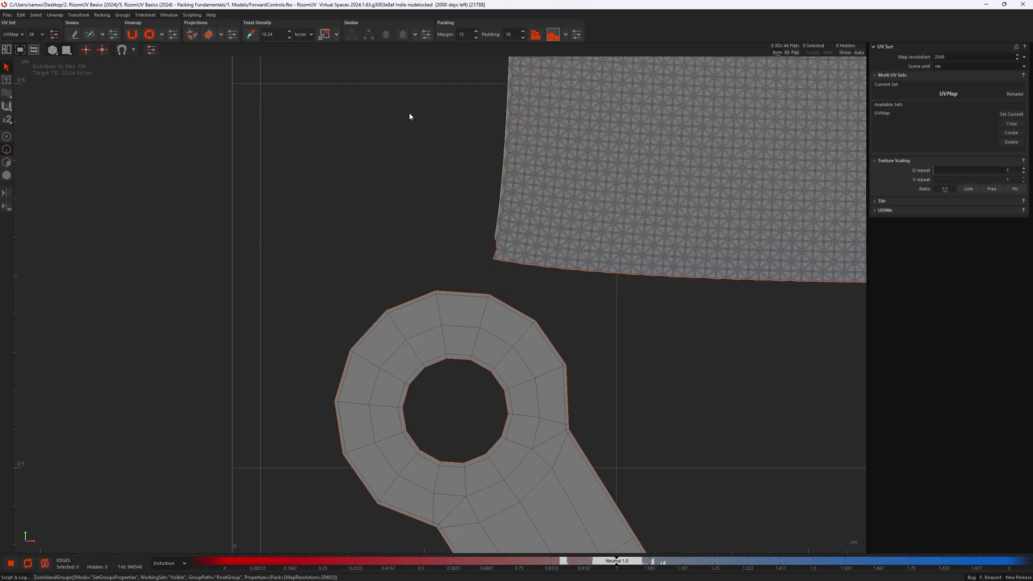
double_click(469, 36)
key("Return")
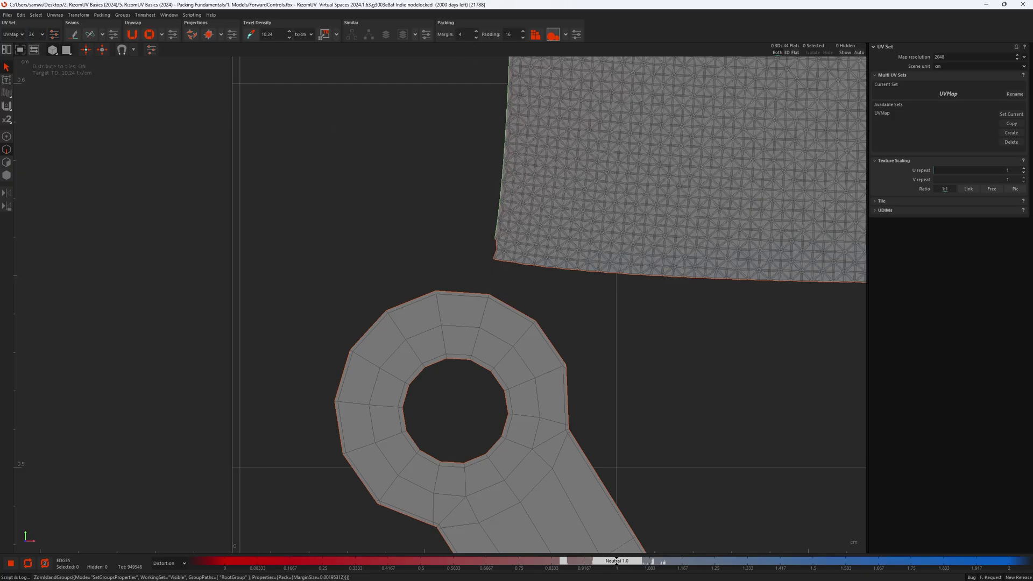
left_click(467, 133)
scroll(388, 228, "down", 8)
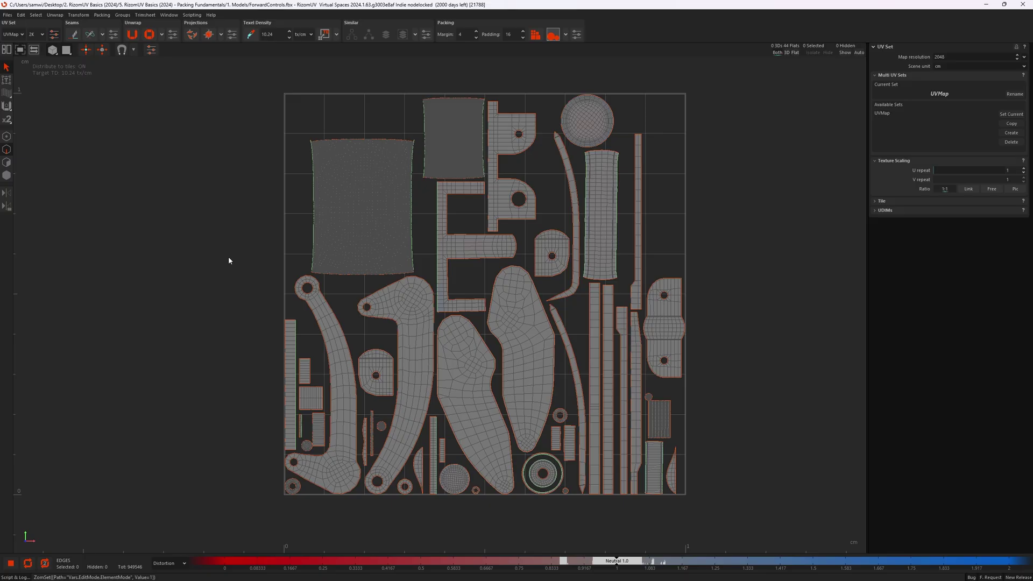
Switch to island selection mode and select the E-shaped island near the middle of the tile.
left_click(6, 175)
left_click(469, 251)
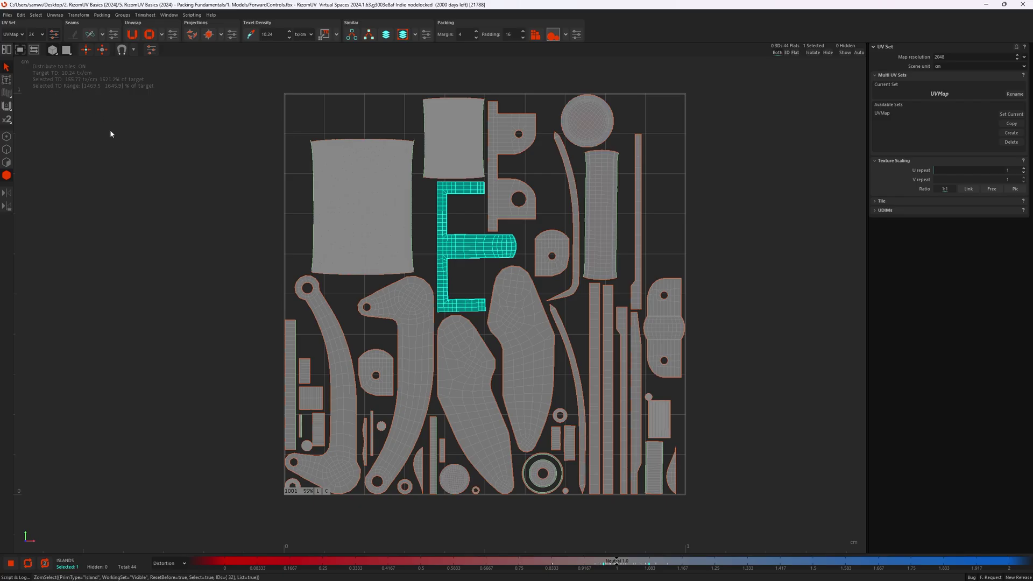
Set the map resolution to 4K and display the detailed packing settings.
left_click(37, 35)
left_click(40, 82)
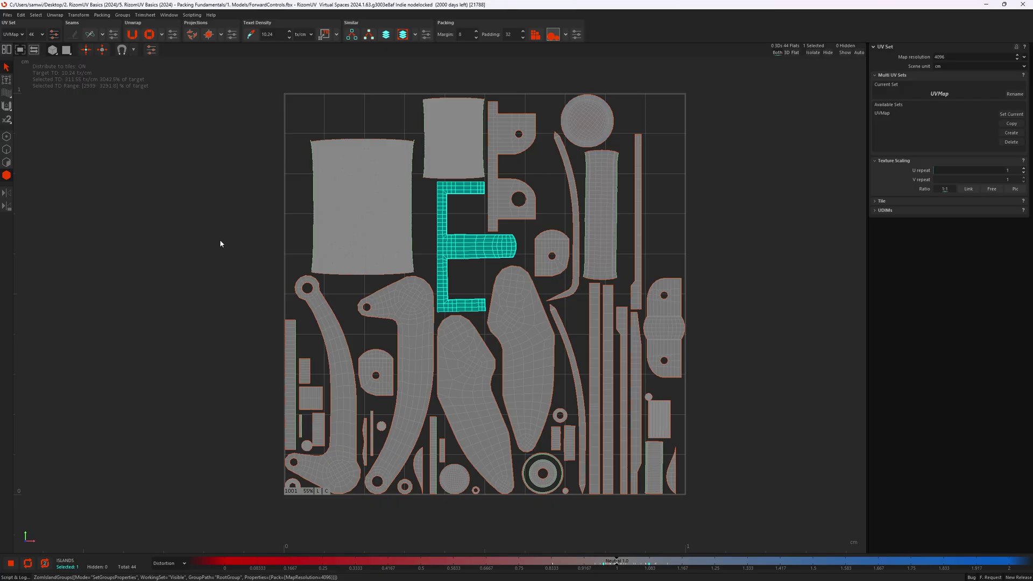
left_click(576, 37)
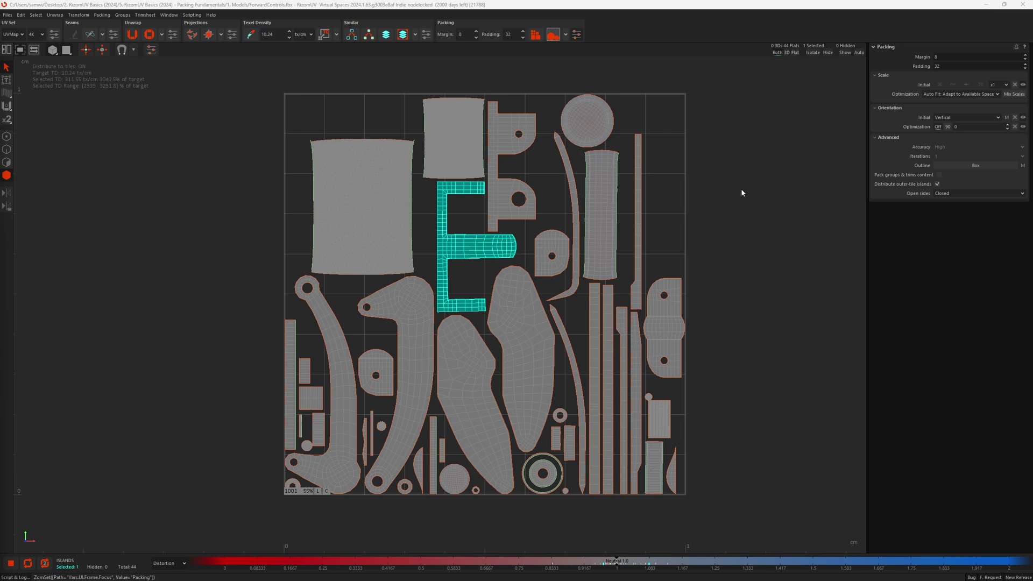
Move the eight islands in the tile's lower-right corner outside the tile, past its right border, and clear the selection.
left_click_drag(703, 501, 595, 326)
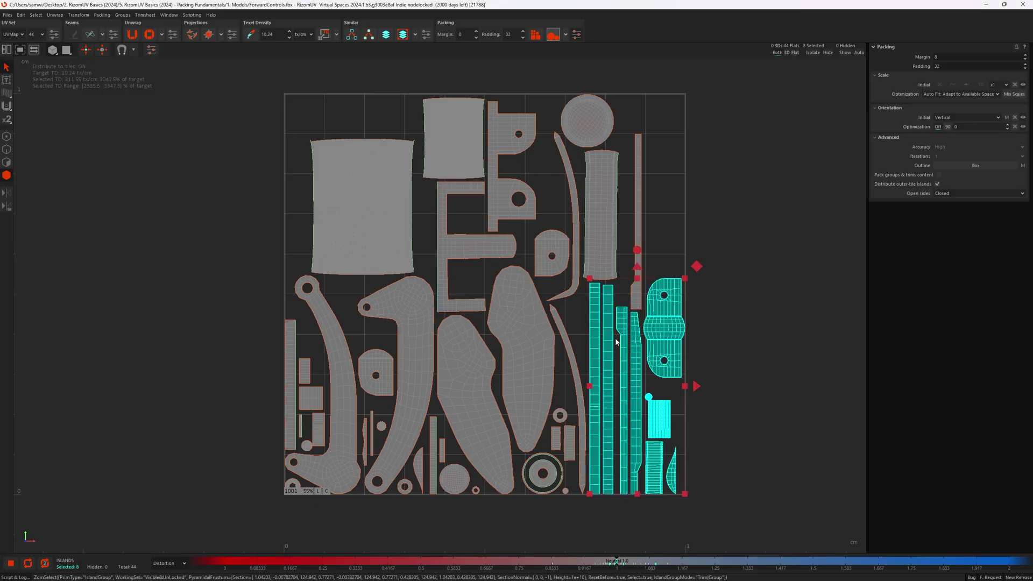
left_click_drag(693, 386, 802, 378)
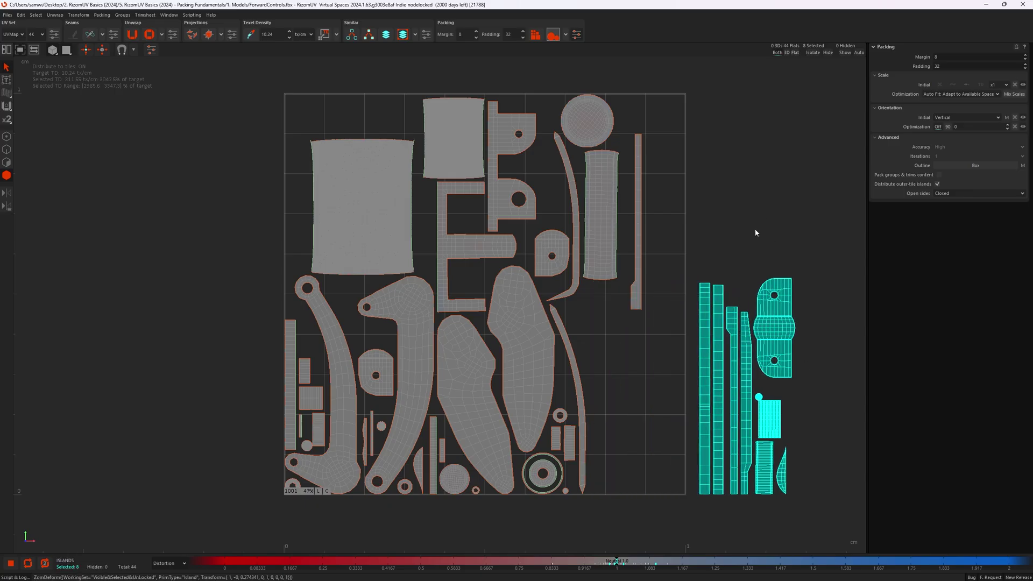
left_click(755, 229)
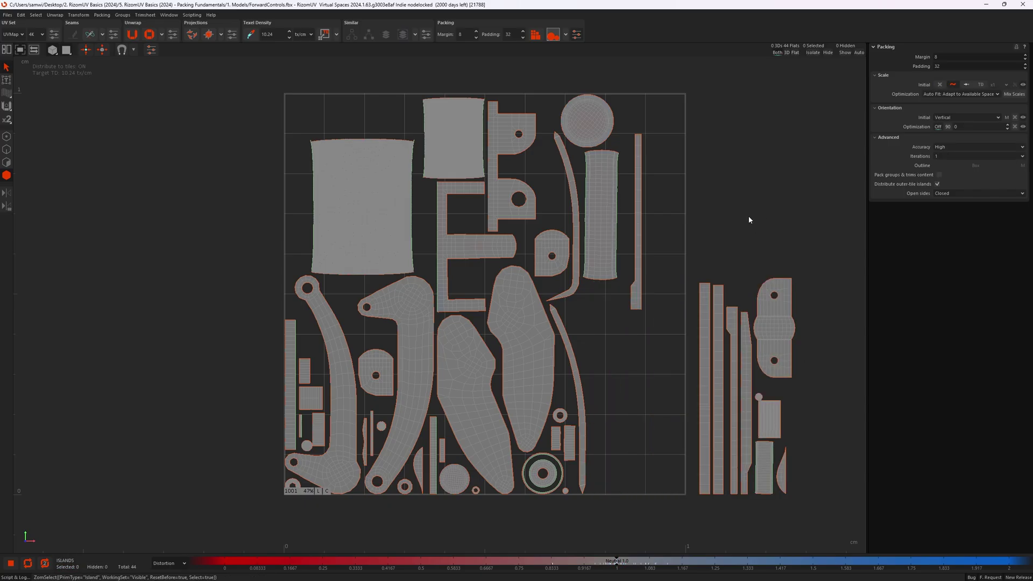
Pack all islands with nothing selected and undo the packing, restoring the selection of the eight moved islands.
key("ctrl+p")
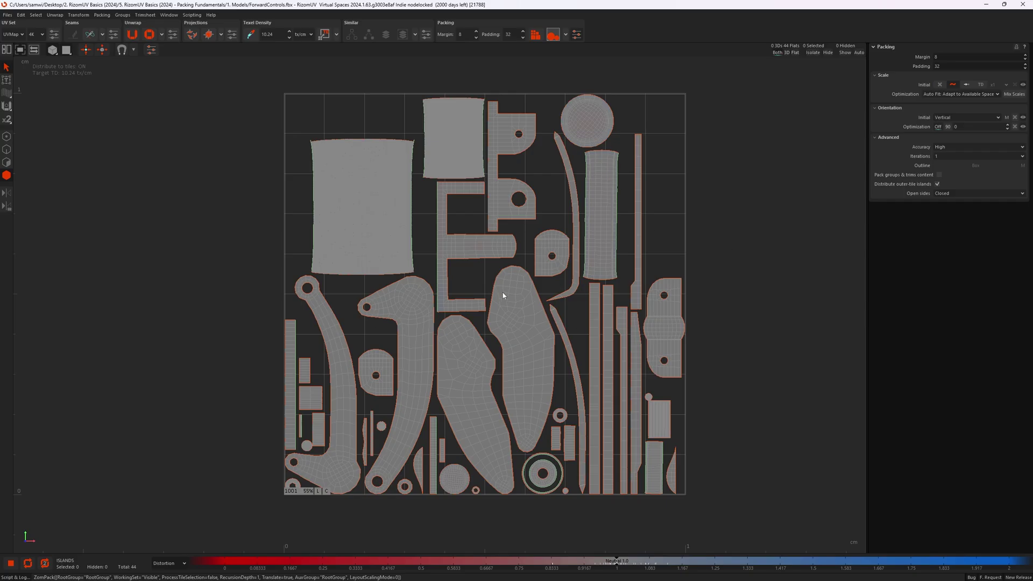
left_click(780, 298)
key("ctrl+z")
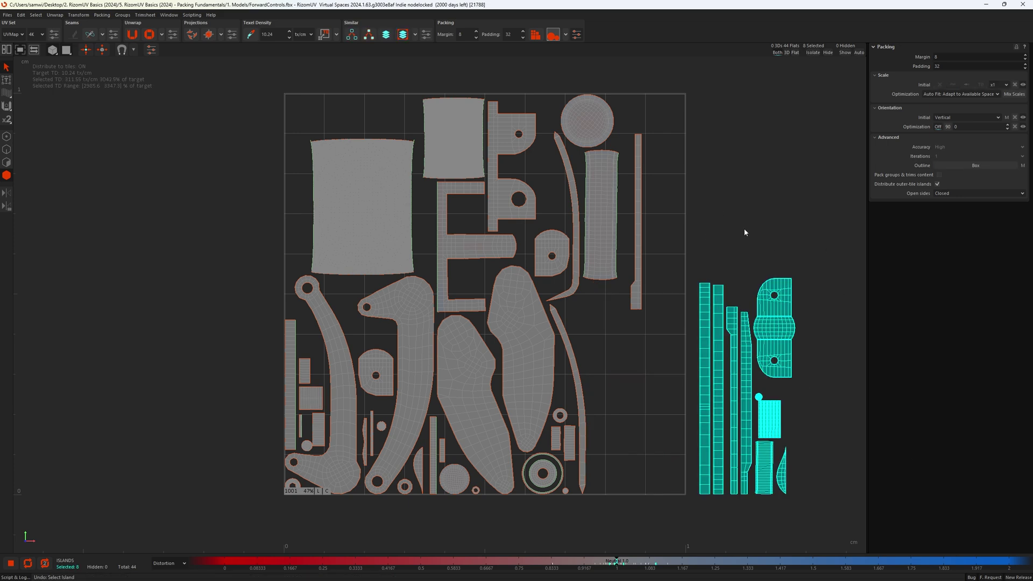
Pack only the eight selected islands from outside the tile and undo that packing.
key("p")
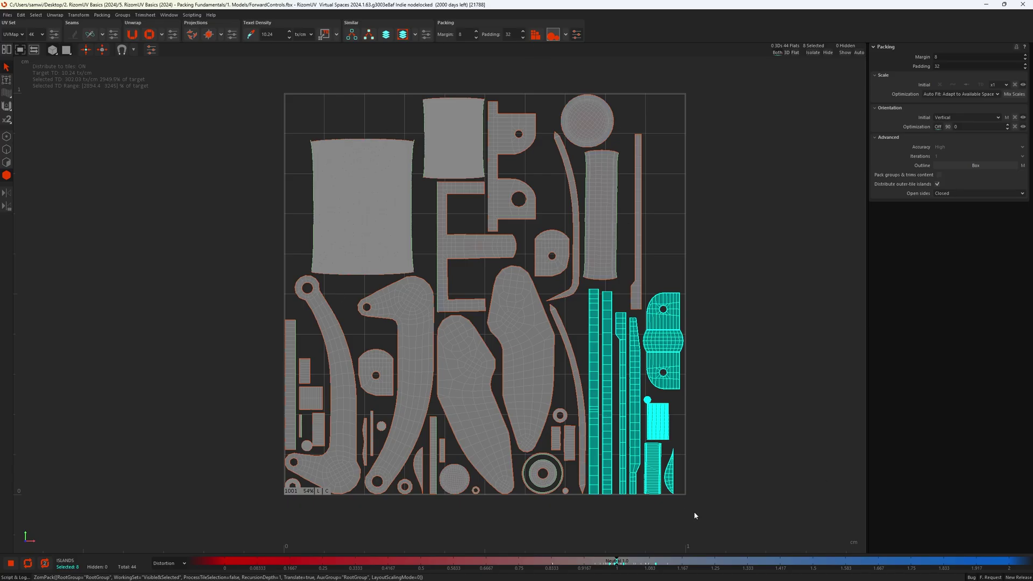
key("ctrl+y")
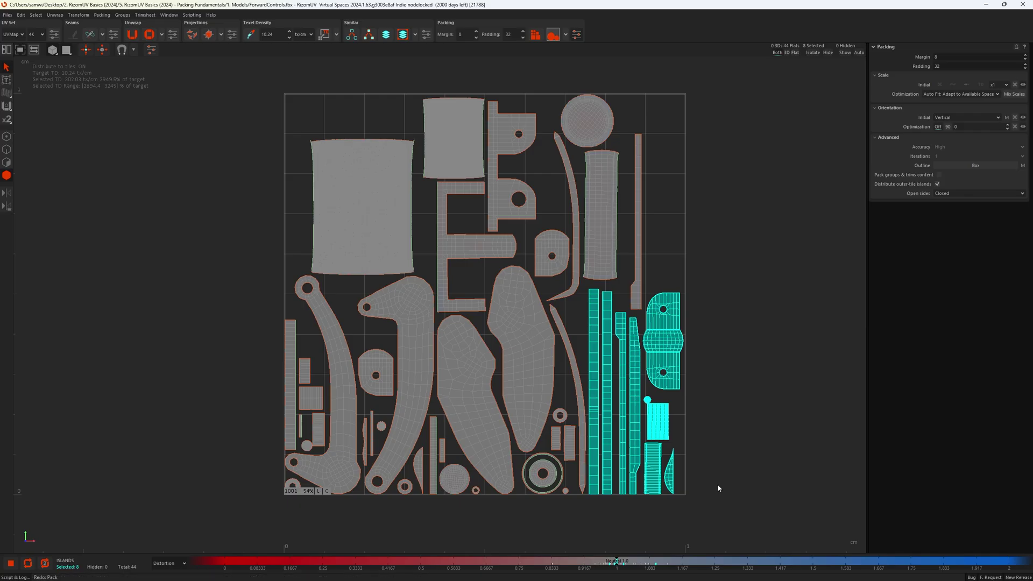
key("ctrl+z")
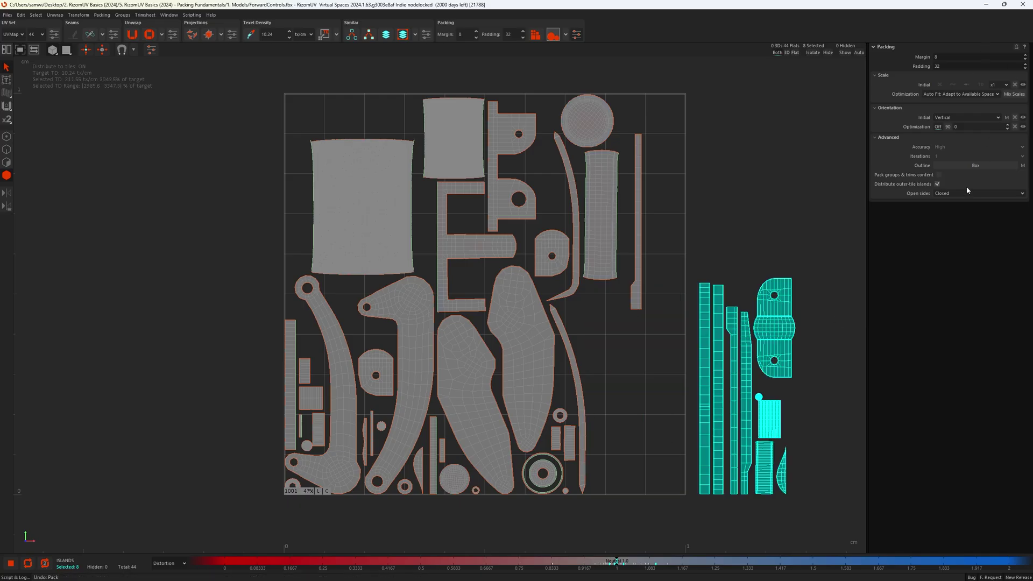
Turn off distribution of outer-tile islands, try packing with nothing selected, and pack the eight selected islands into the tile.
left_click(937, 184)
key("ctrl+z")
left_click(790, 235)
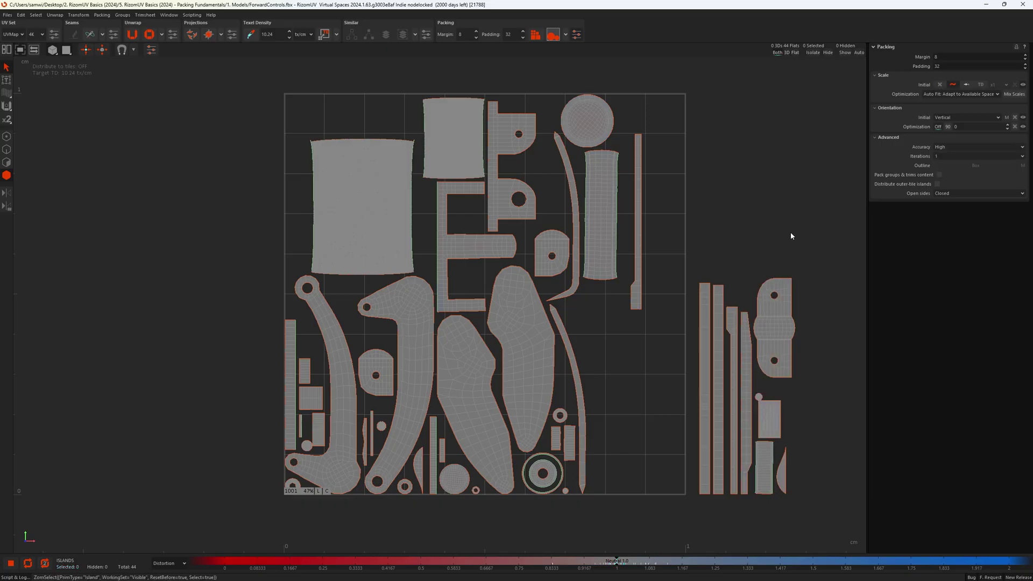
key("p")
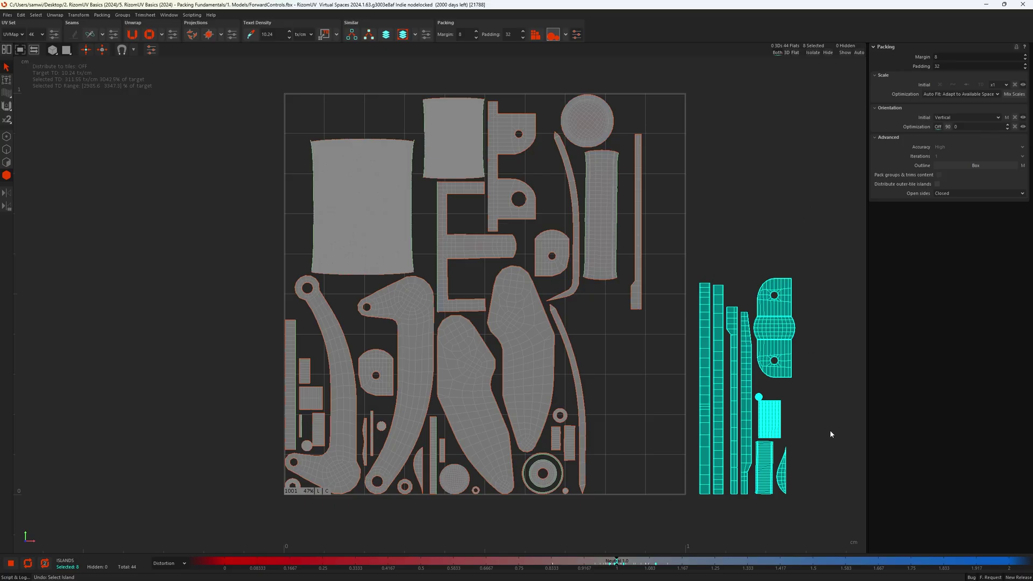
key("p")
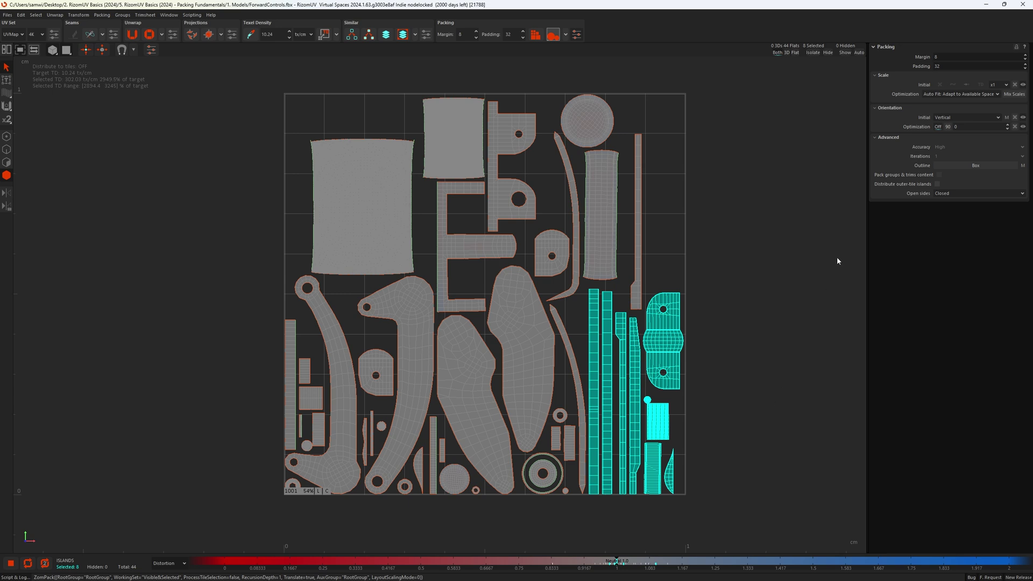
Turn distribution of outer-tile islands back on and repack all islands with nothing selected.
left_click(937, 183)
left_click(734, 338)
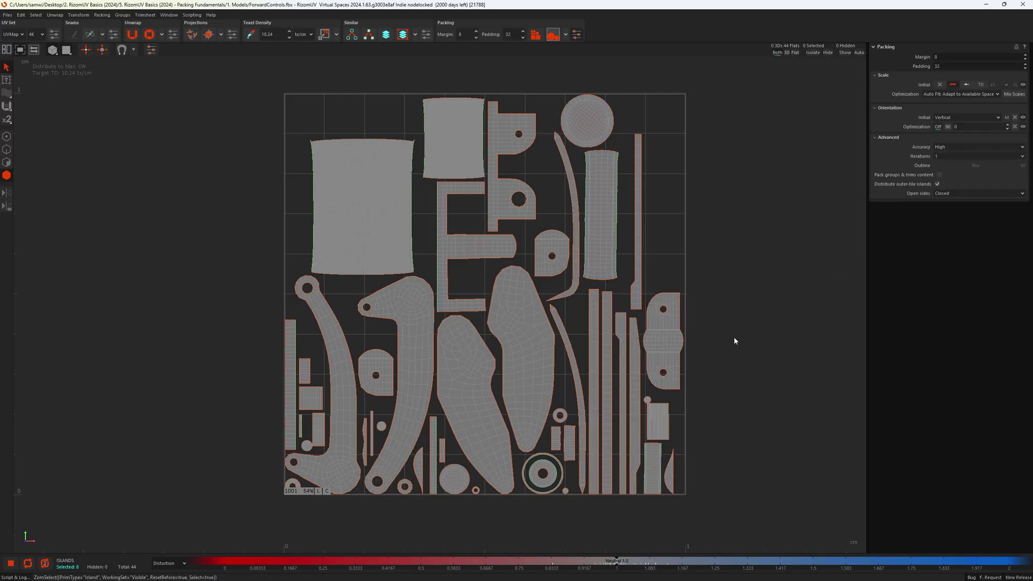
key("p")
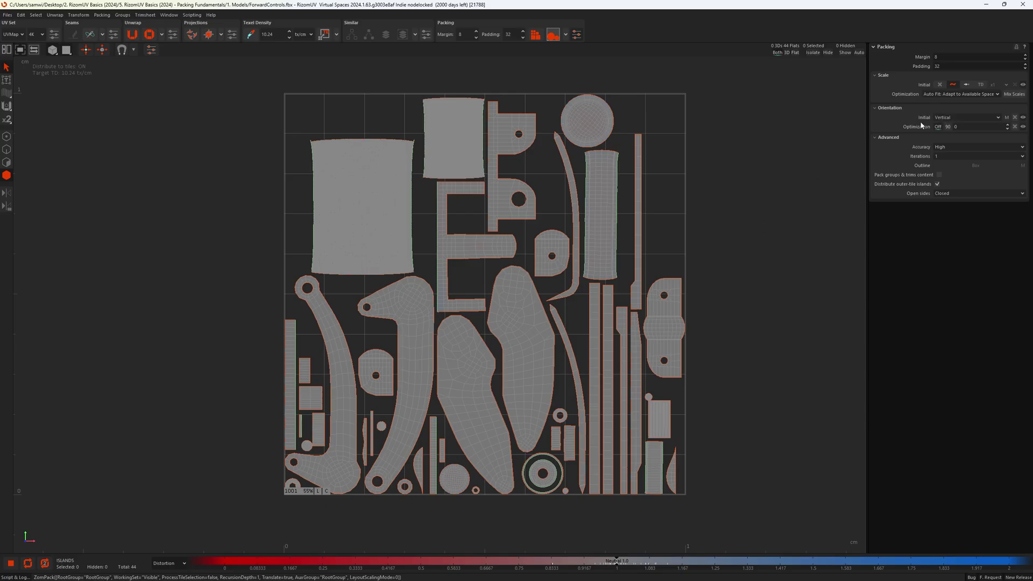
Set the initial packing orientation to Horizontal and repack all islands.
left_click(947, 117)
left_click(944, 144)
left_click(740, 280)
key("p")
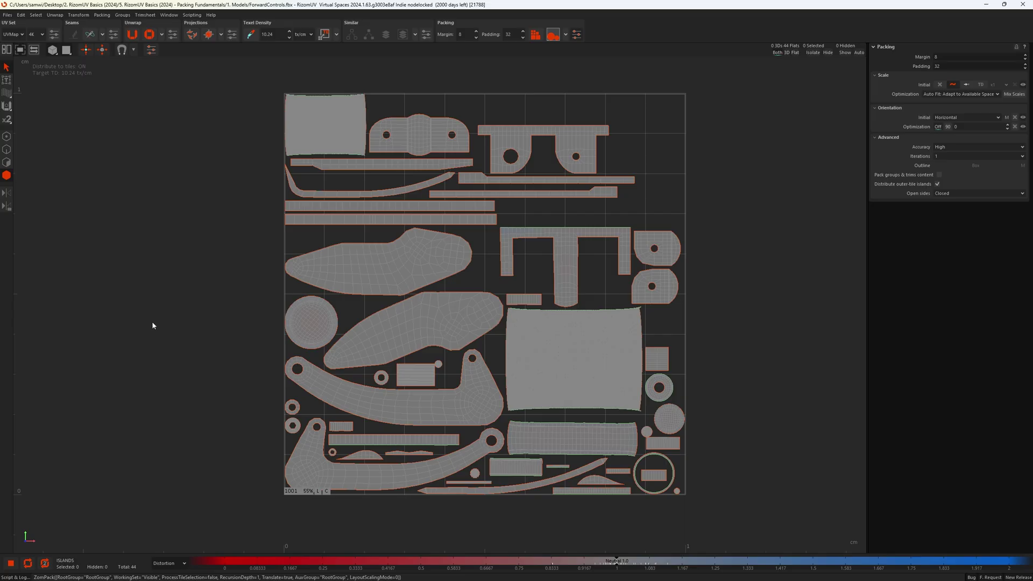
Override the initial orientation of the two foot-shaped and two curved arm islands to Vertical and repack all islands.
left_click(391, 270)
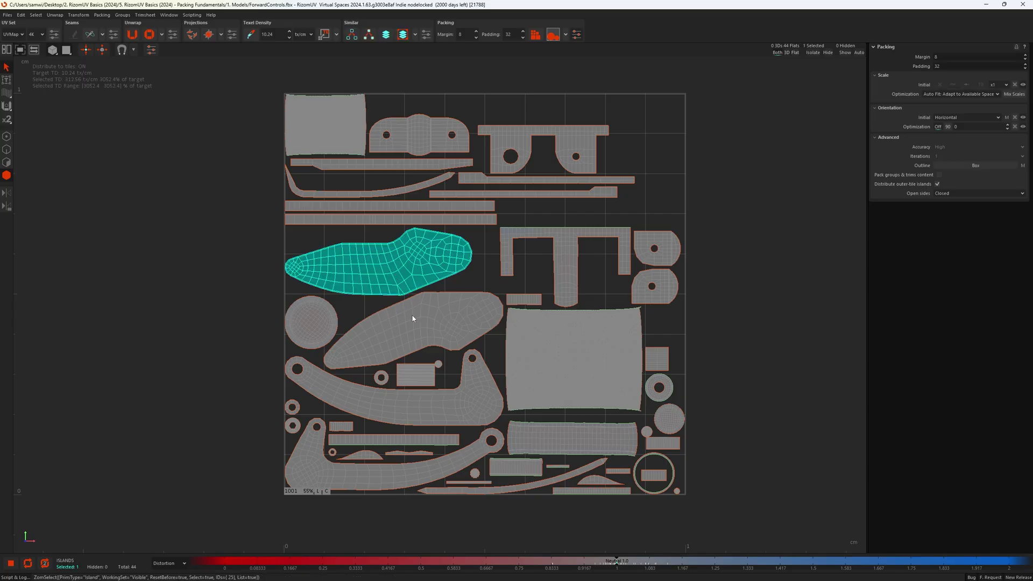
left_click(425, 333, "shift")
left_click(437, 400, "shift")
left_click(436, 476, "shift")
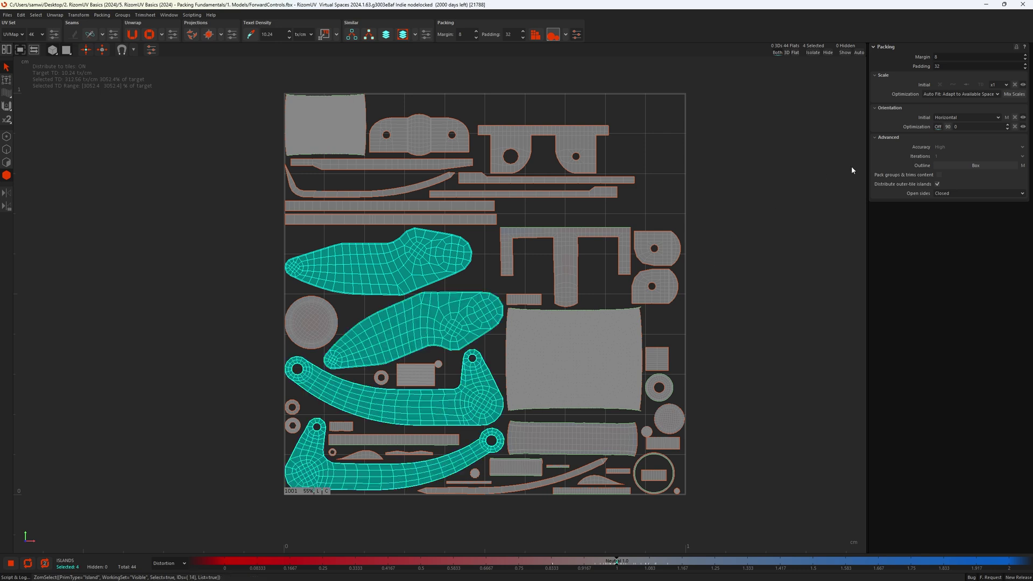
left_click(948, 117)
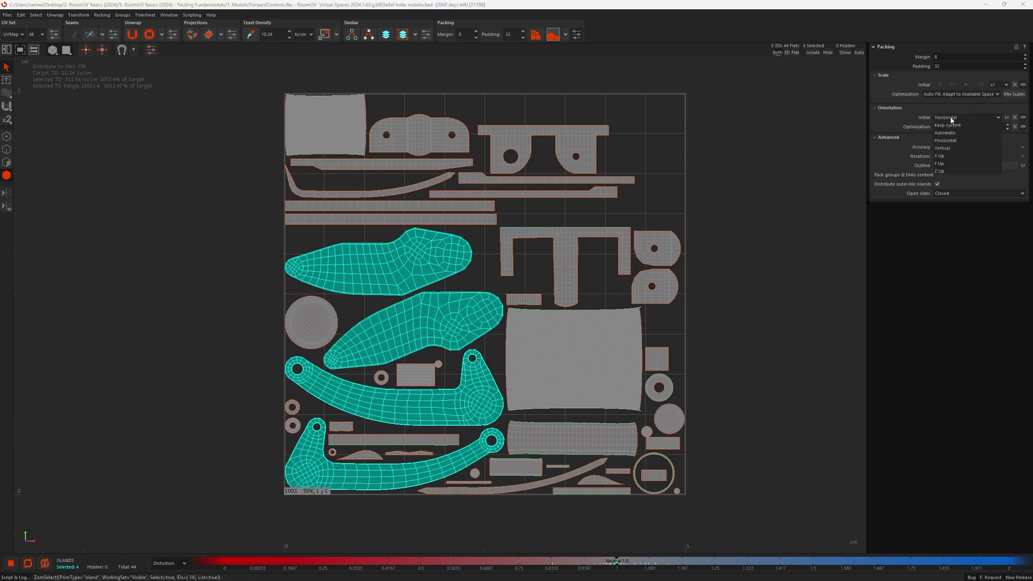
left_click(939, 149)
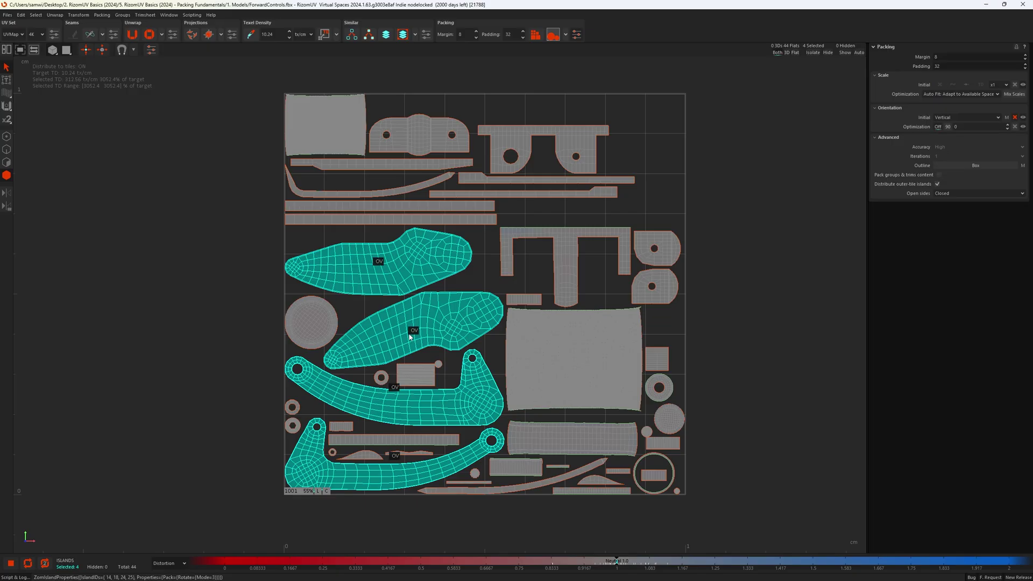
left_click(224, 365)
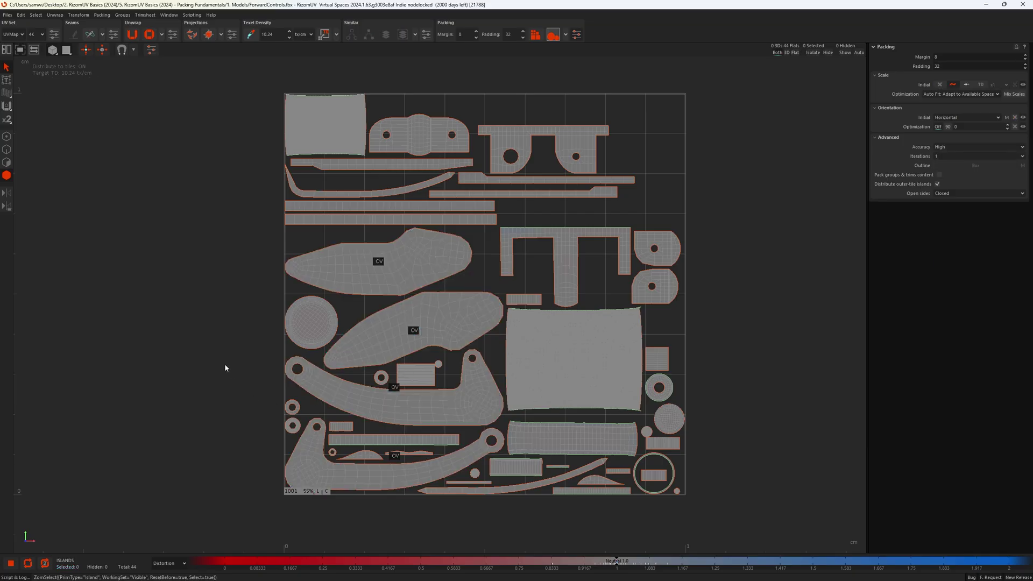
key("p")
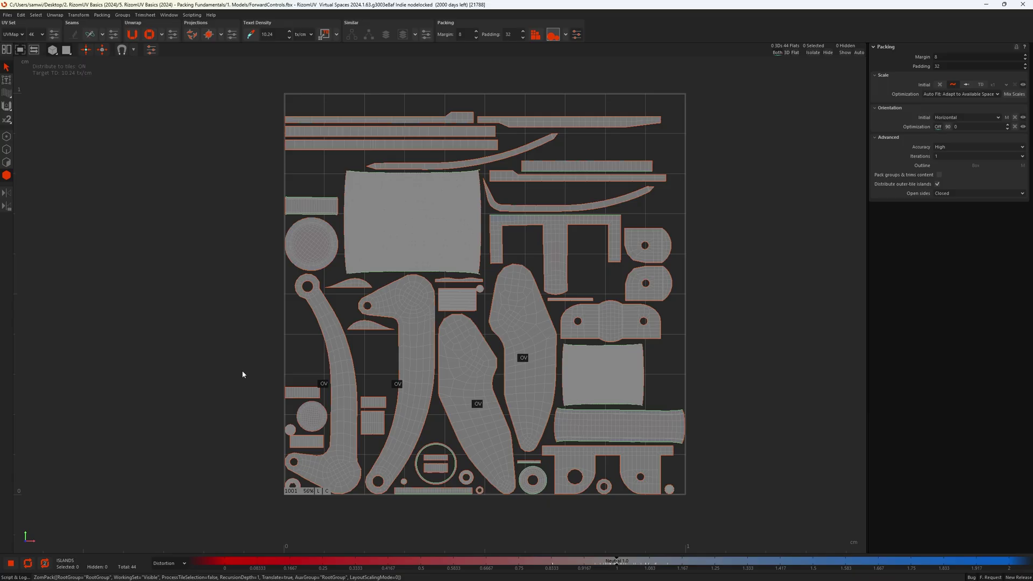
Remove the Vertical orientation override from the same four islands and pack again with nothing selected.
left_click(351, 407)
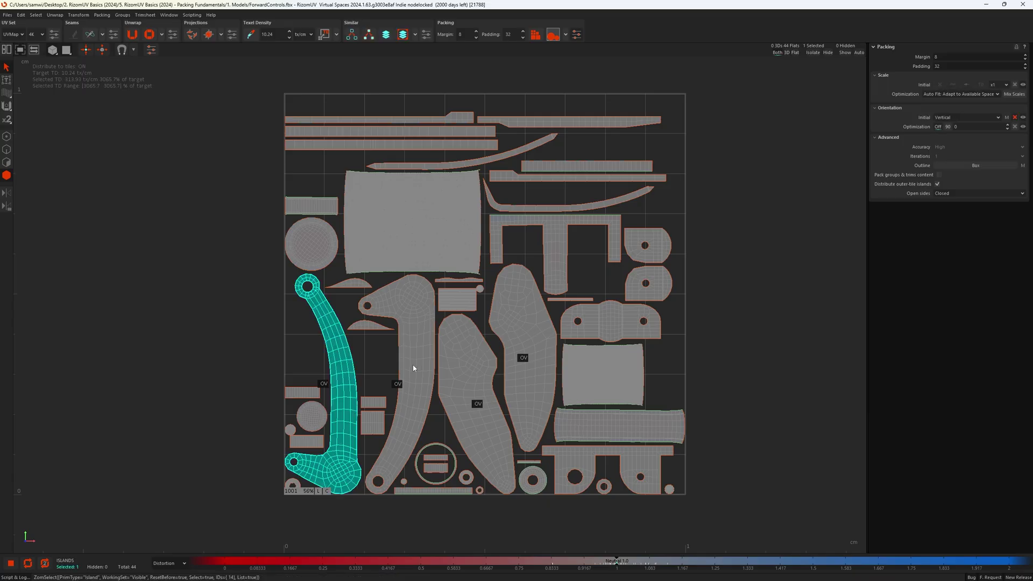
left_click(416, 359, "shift")
left_click(494, 359, "shift")
left_click(519, 318, "shift")
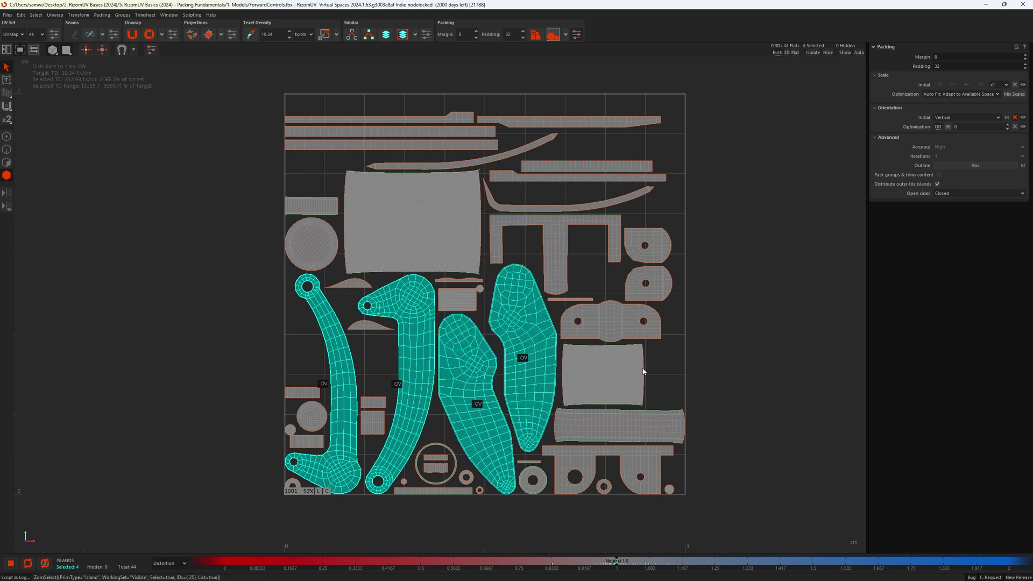
left_click(1015, 118)
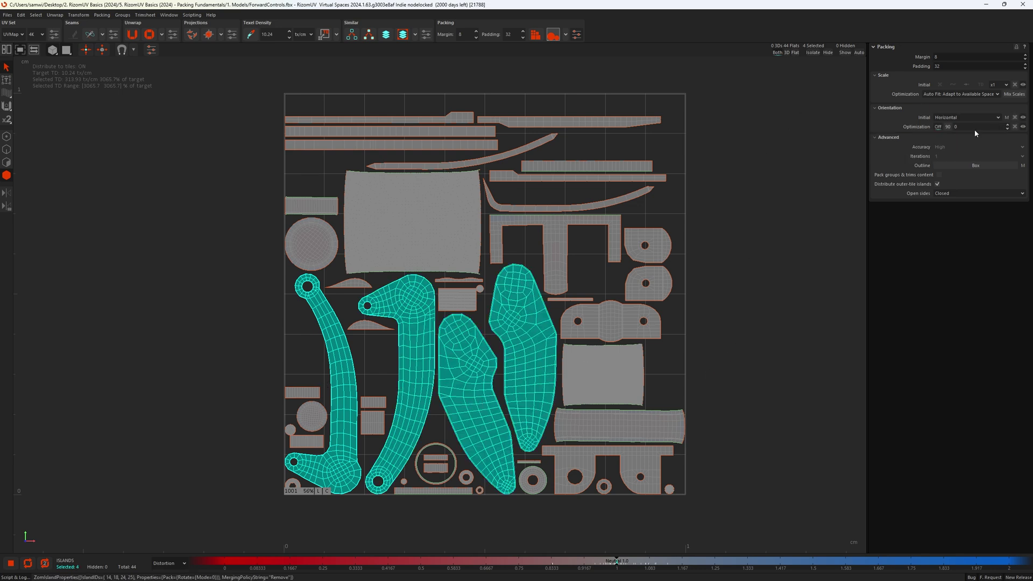
left_click(219, 262)
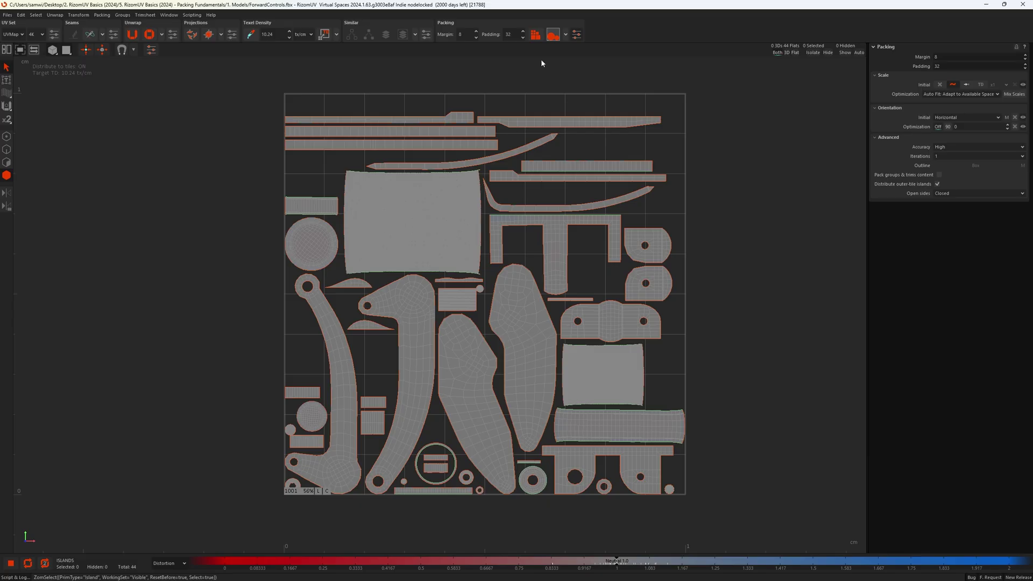
left_click(565, 35)
key("p")
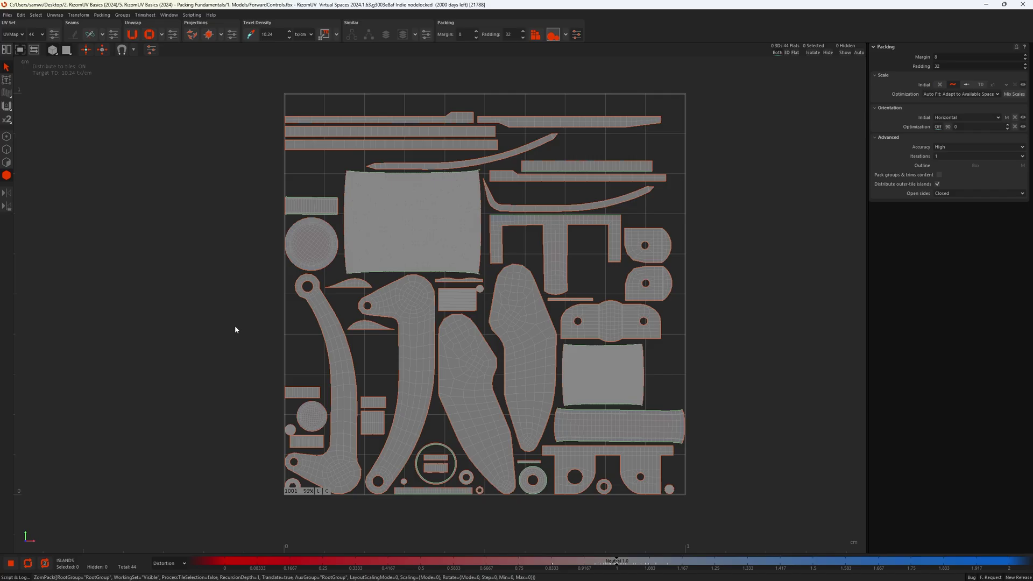
Set the initial orientation for all islands to Vertical and repack them.
left_click(944, 118)
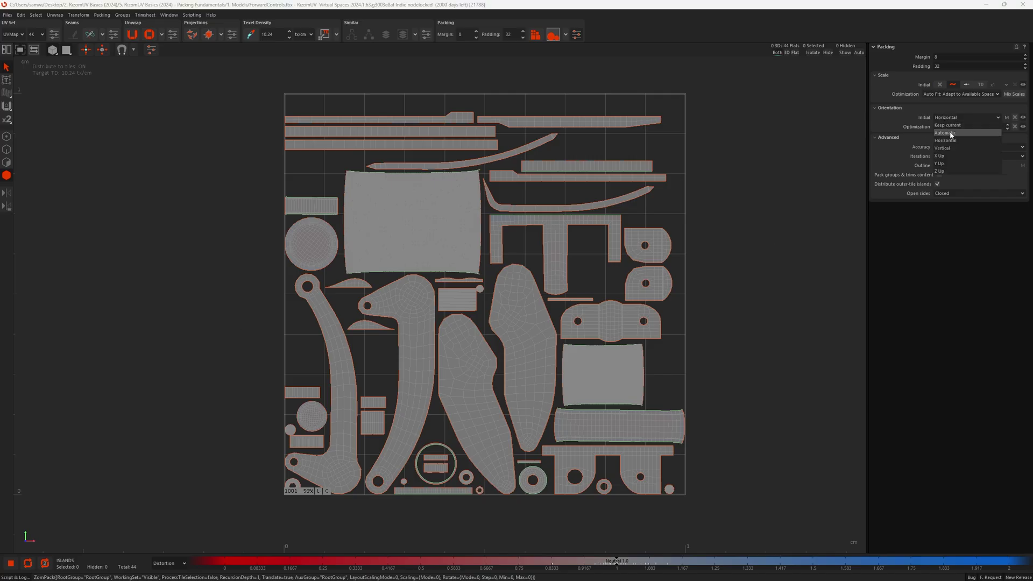
left_click(944, 148)
left_click(746, 267)
key("p")
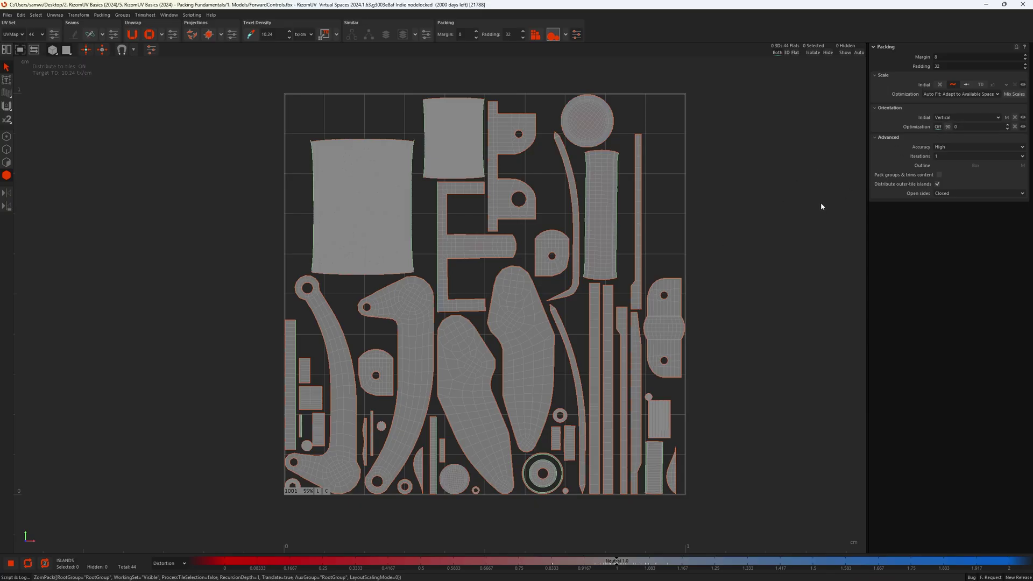
Set the packing orientation optimization to 90 and repack all islands.
left_click(947, 127)
left_click(781, 222)
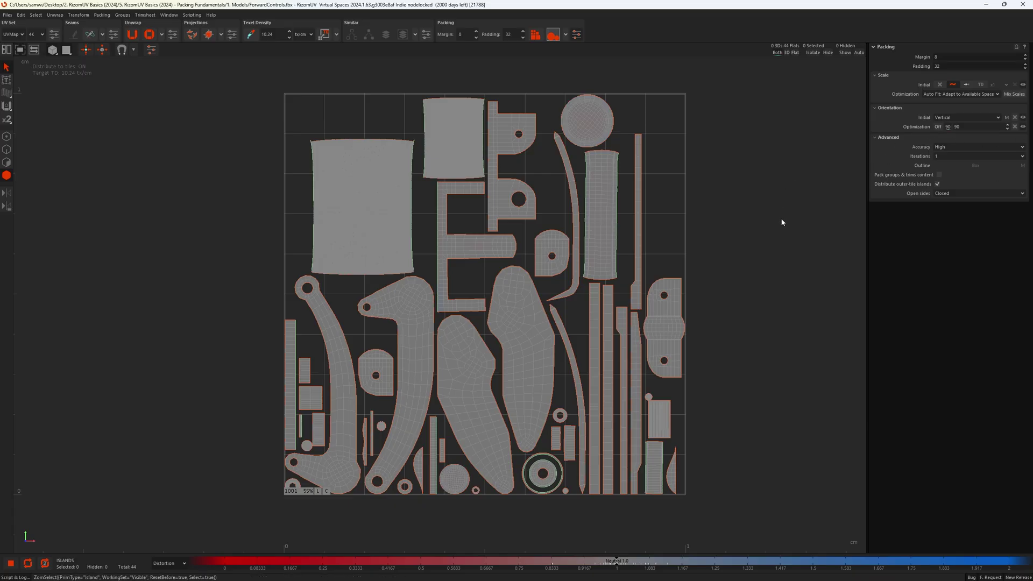
key("p")
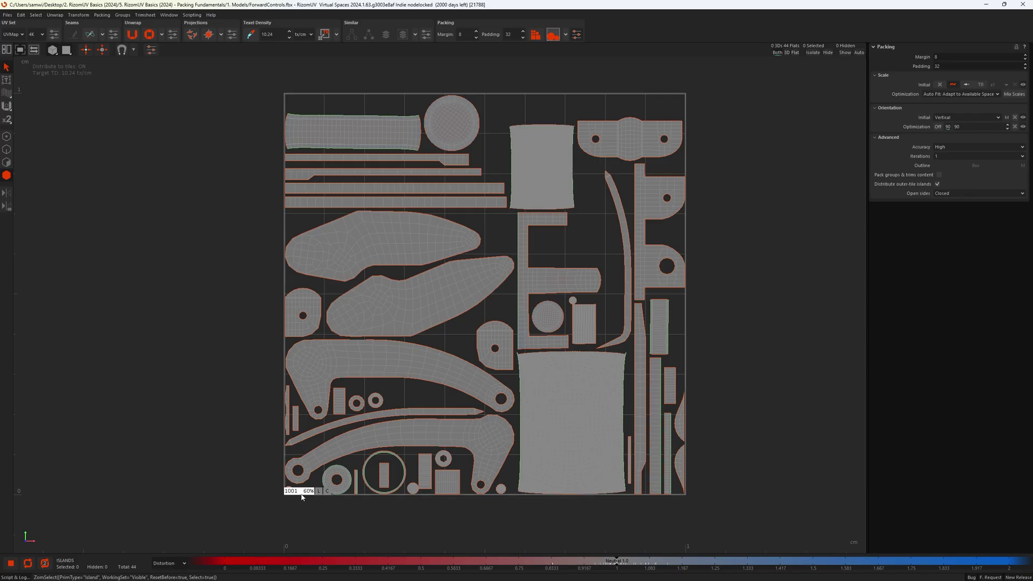
left_click(221, 368)
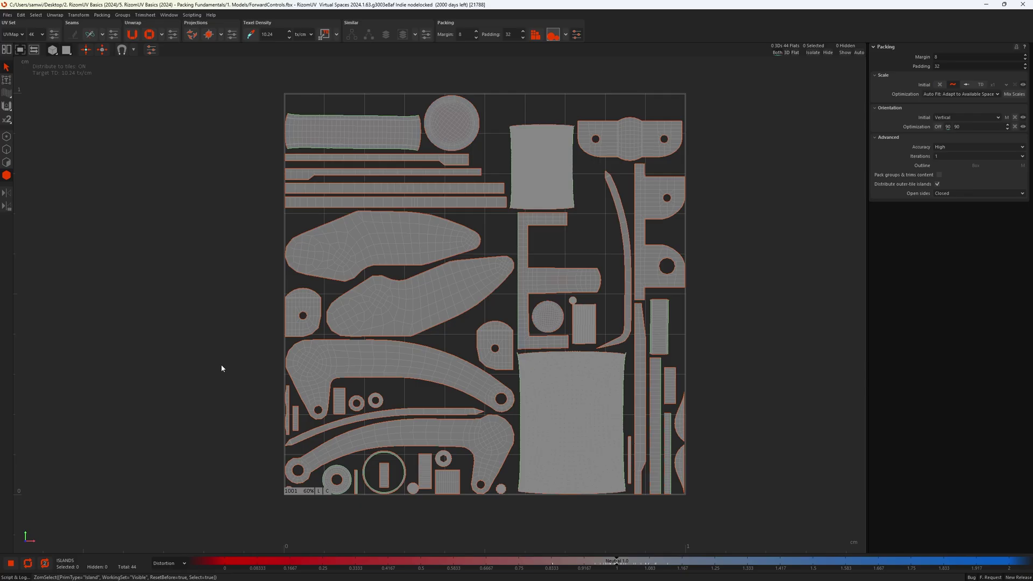
Load the Plane10x10.obj model with its existing UVs.
left_click(7, 15)
left_click(30, 36)
left_click(533, 294)
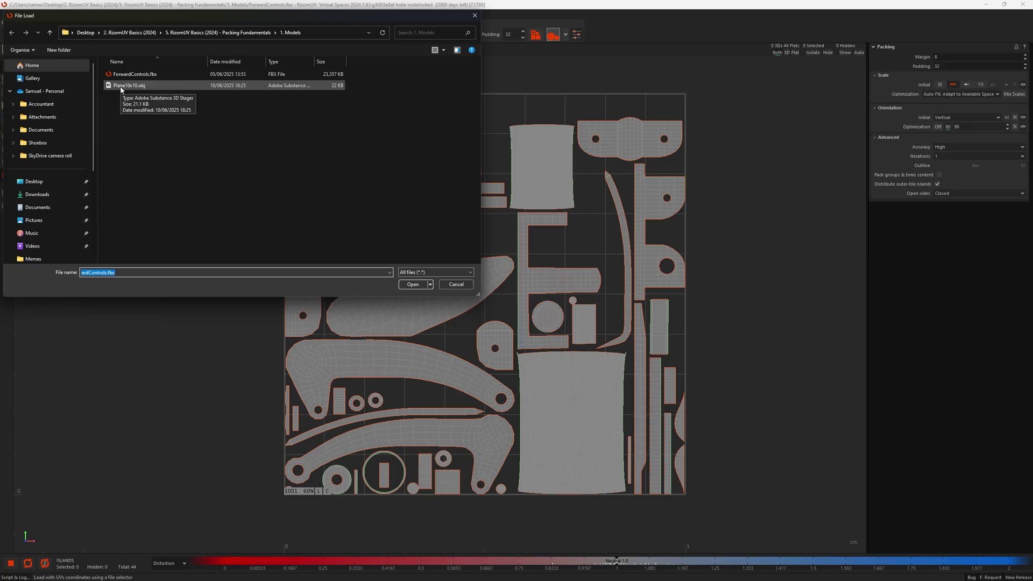
double_click(121, 86)
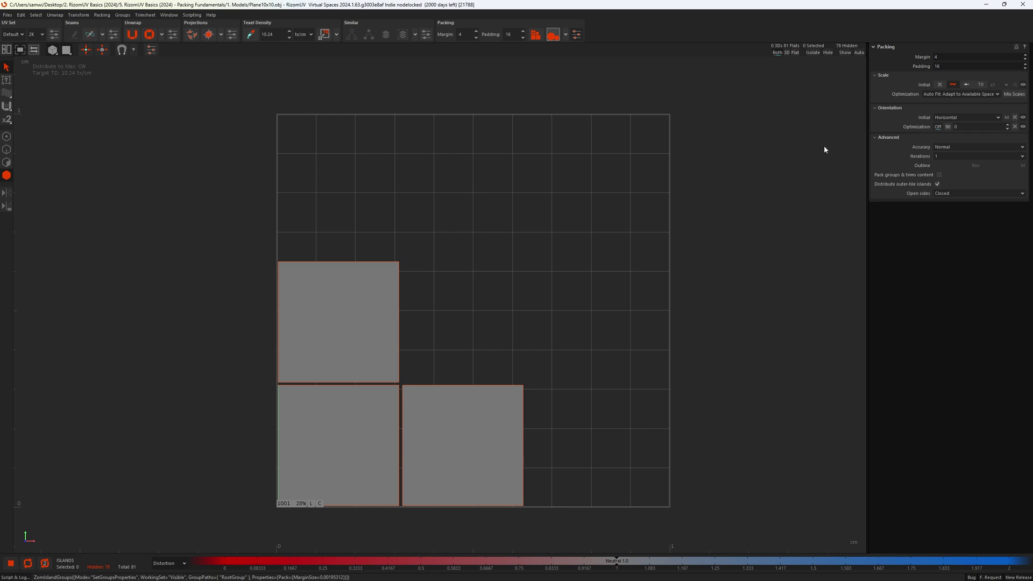
Set scale optimization to None: Keep Initial Scale, disable initial scaling, and pack the three square islands.
left_click(937, 94)
left_click(928, 102)
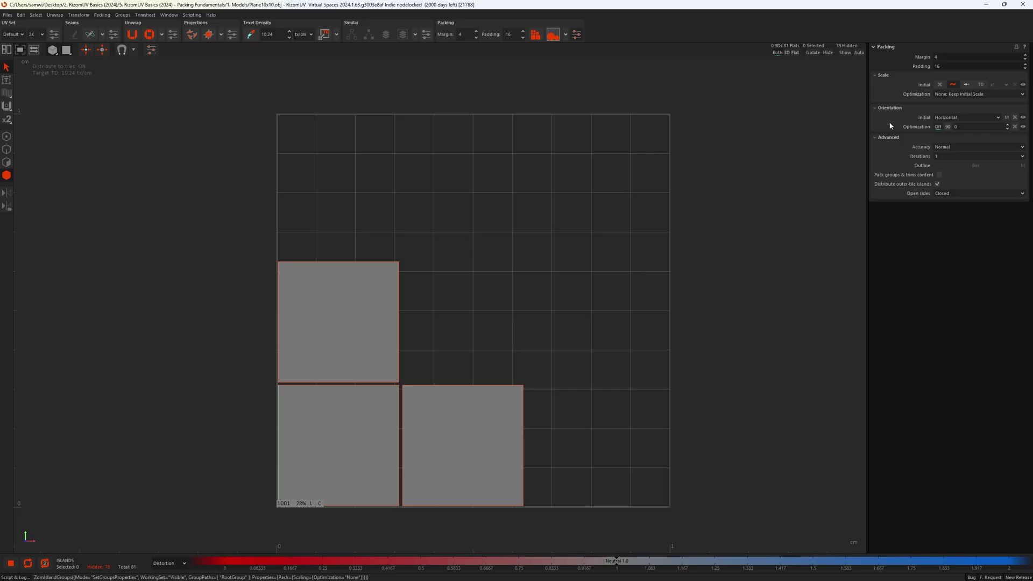
left_click(939, 85)
left_click(624, 288)
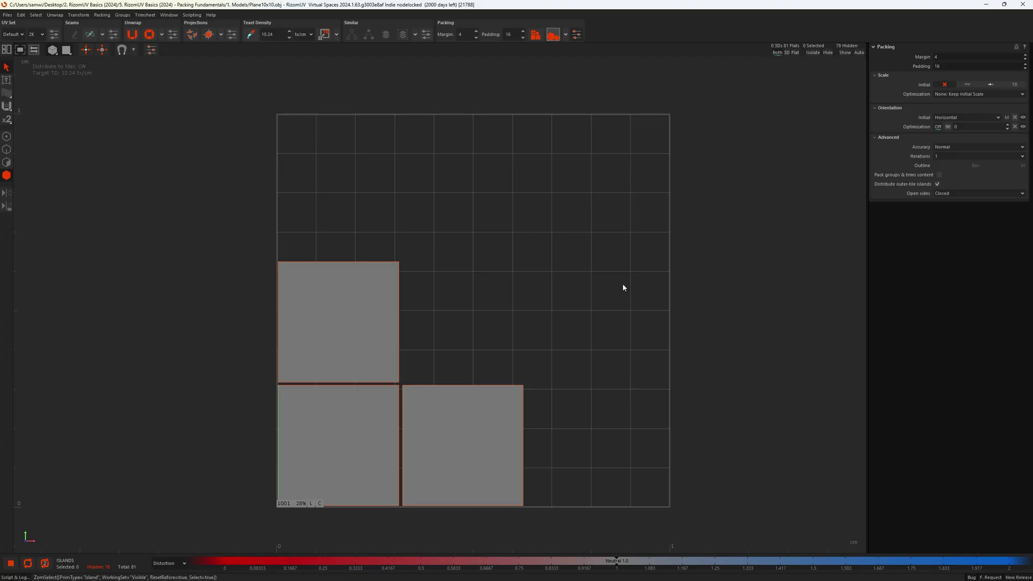
key("p")
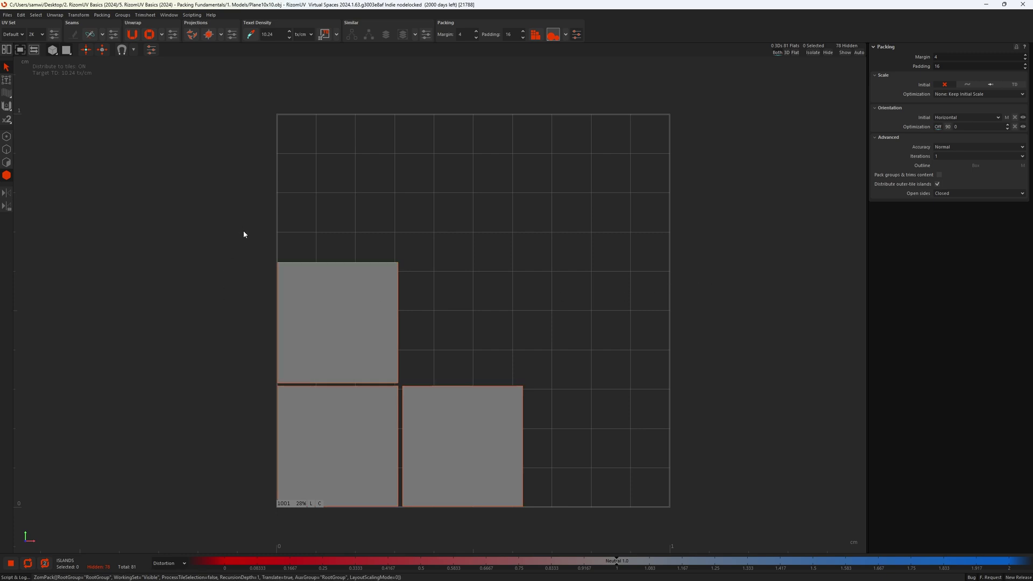
Select the upper square island and scale it down to about half its size.
left_click_drag(244, 232, 342, 340)
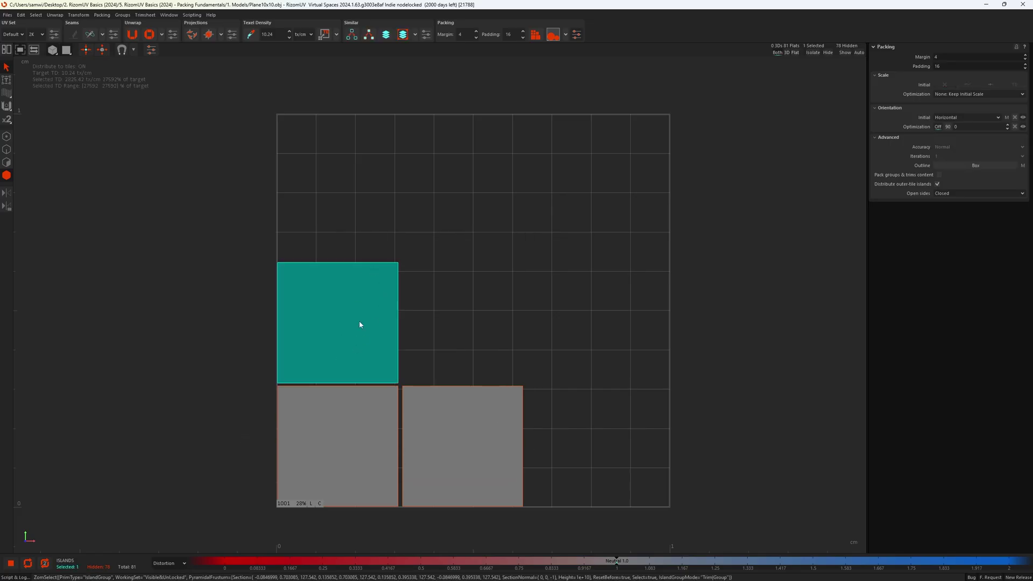
left_click(376, 290)
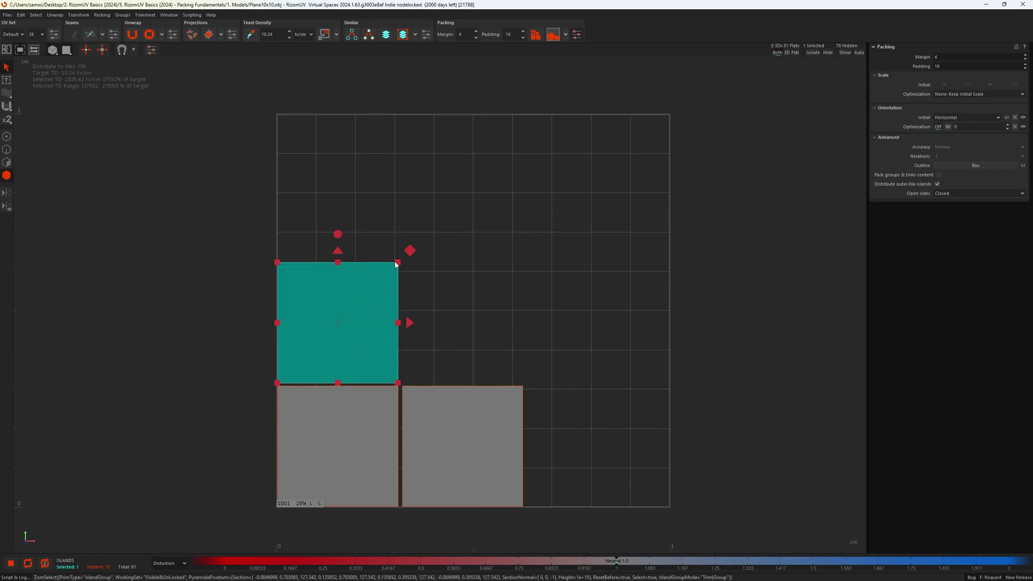
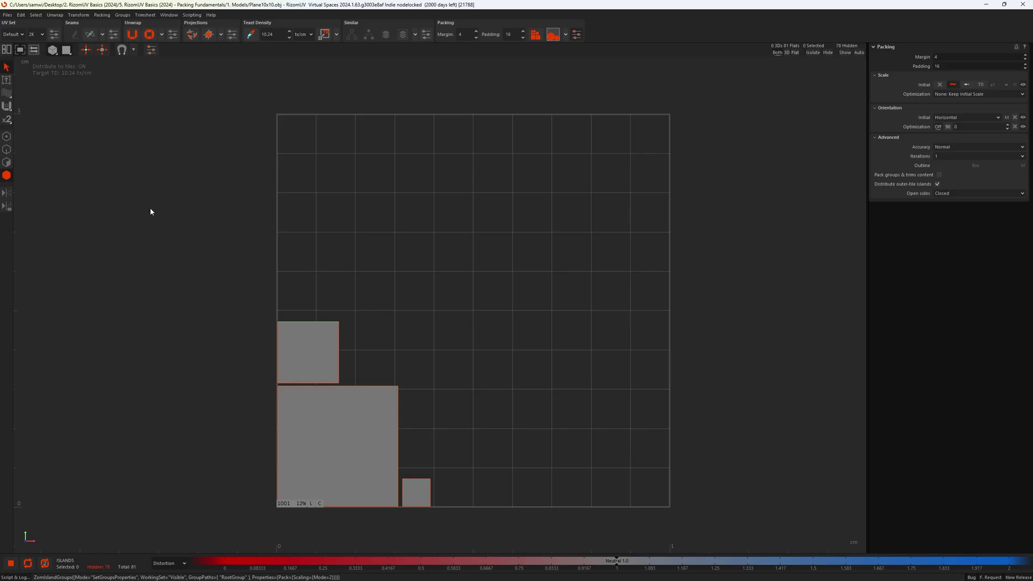
Show the 3D view beside the UV view and display the CheckerBoard texture on the planes.
left_click(19, 50)
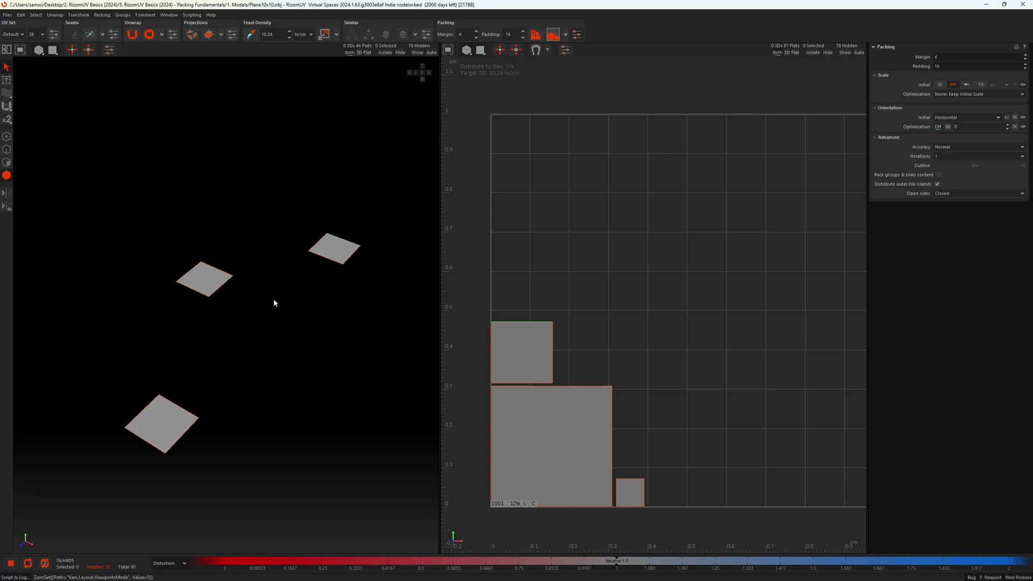
left_click_drag(273, 298, 268, 305, "alt")
left_click(52, 49)
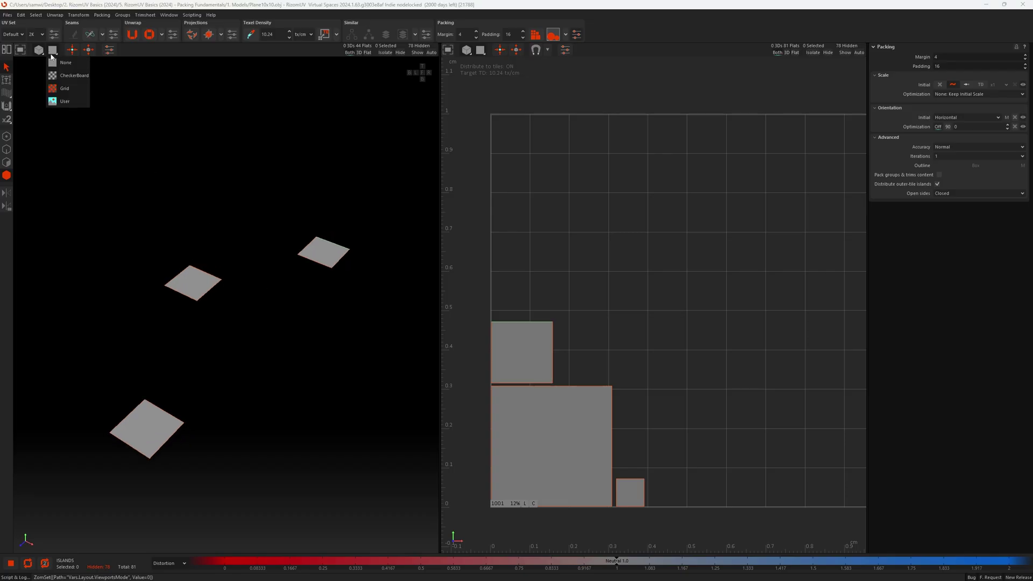
left_click(62, 75)
left_click_drag(232, 334, 271, 355, "alt")
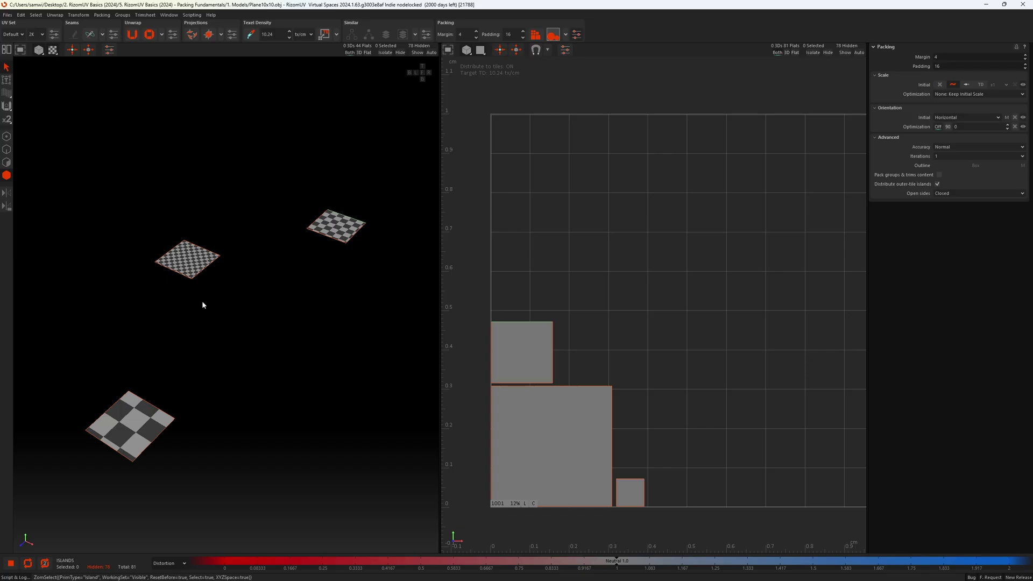
Identify the UV island of the plane with the finest checker pattern, clear the selection, and repack all islands.
left_click(188, 268)
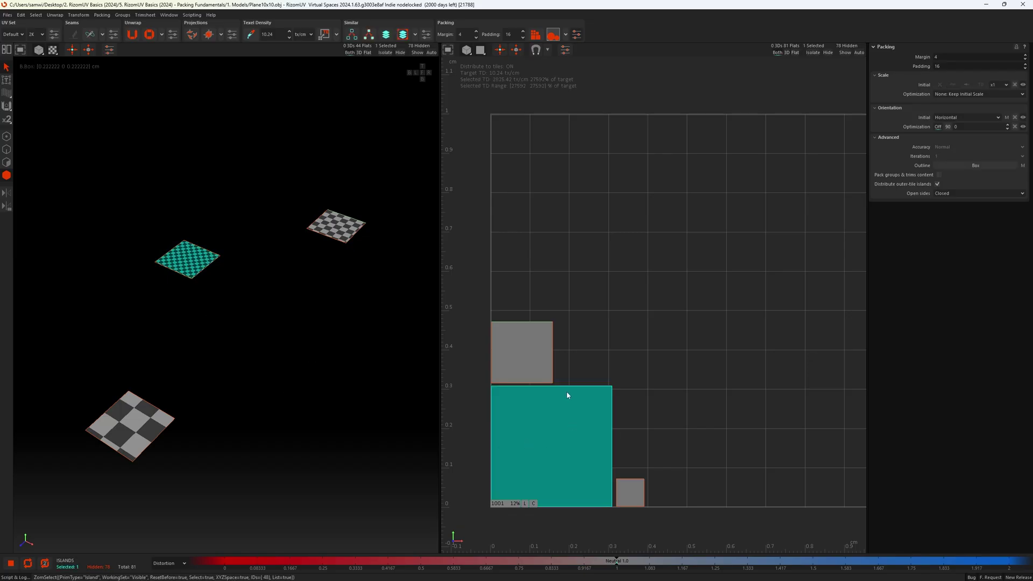
left_click(382, 333)
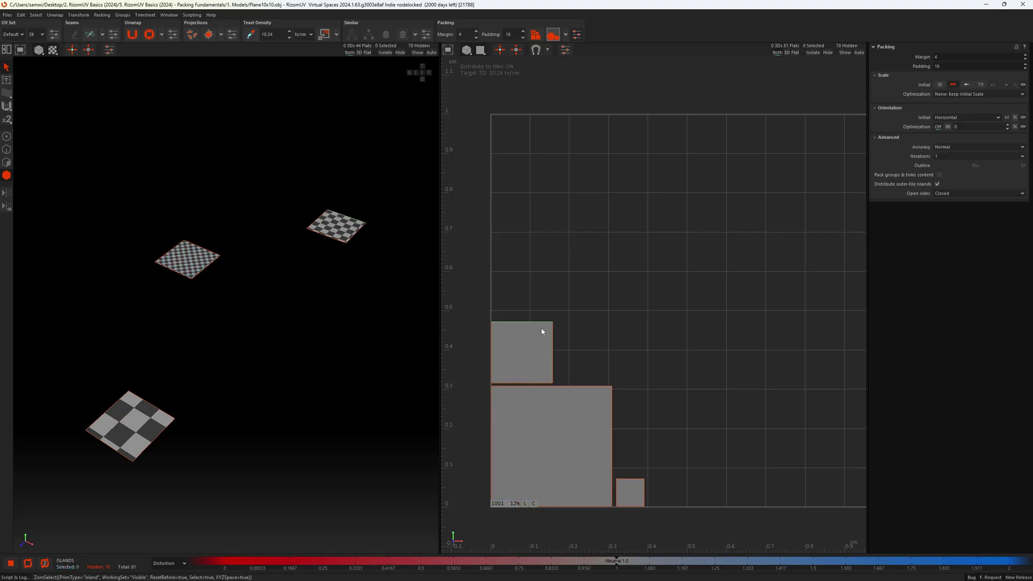
scroll(542, 330, "down", 1)
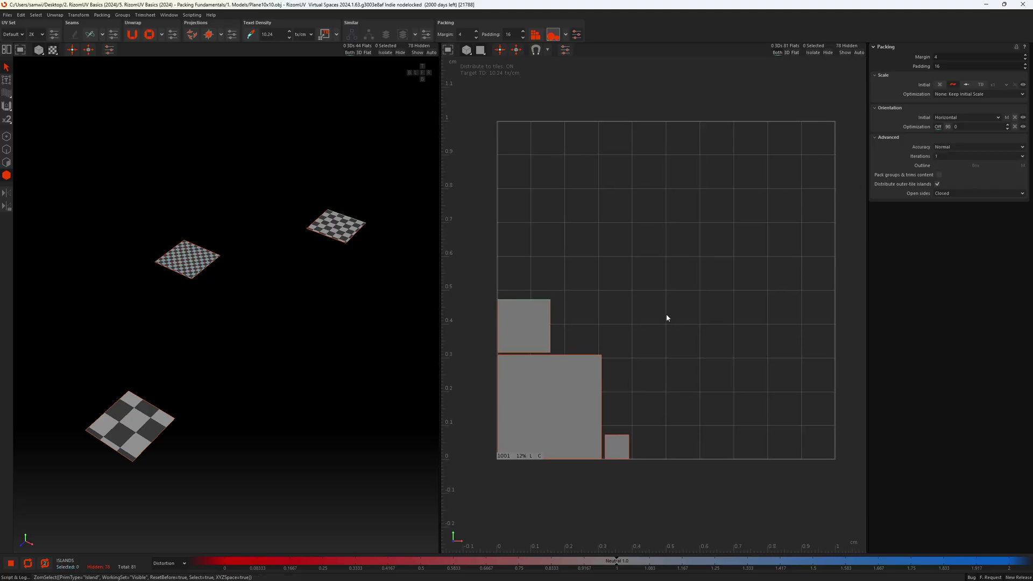
key("p")
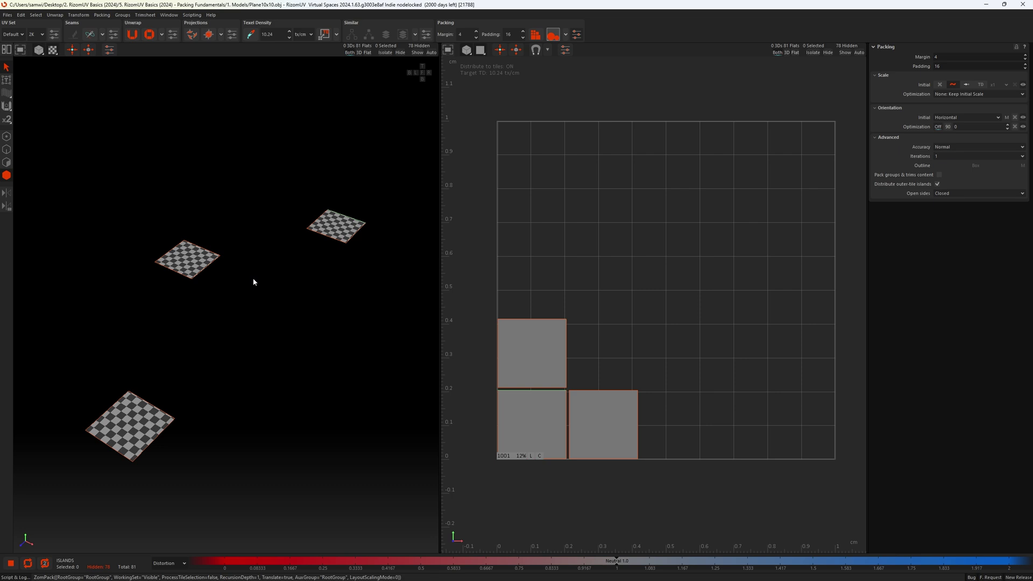
Enlarge the upper square island to about 0.6 of the tile's width and repack all islands.
left_click(531, 368)
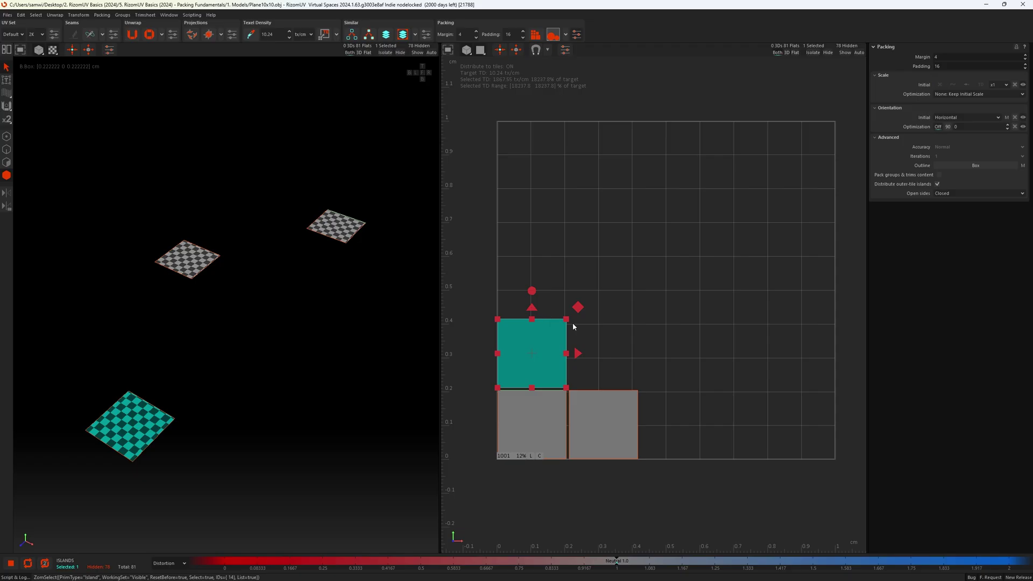
left_click_drag(567, 319, 679, 170)
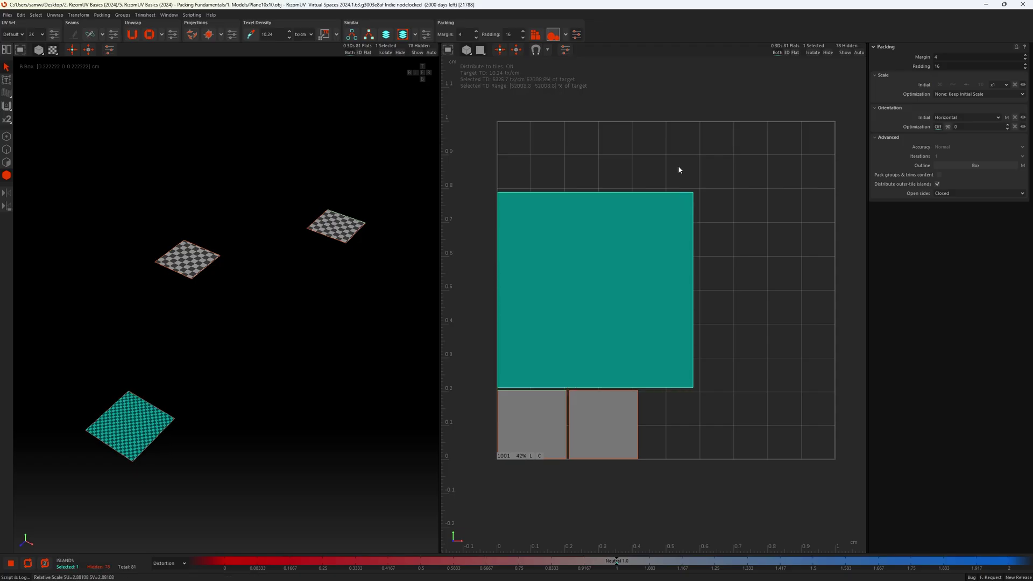
left_click(376, 366)
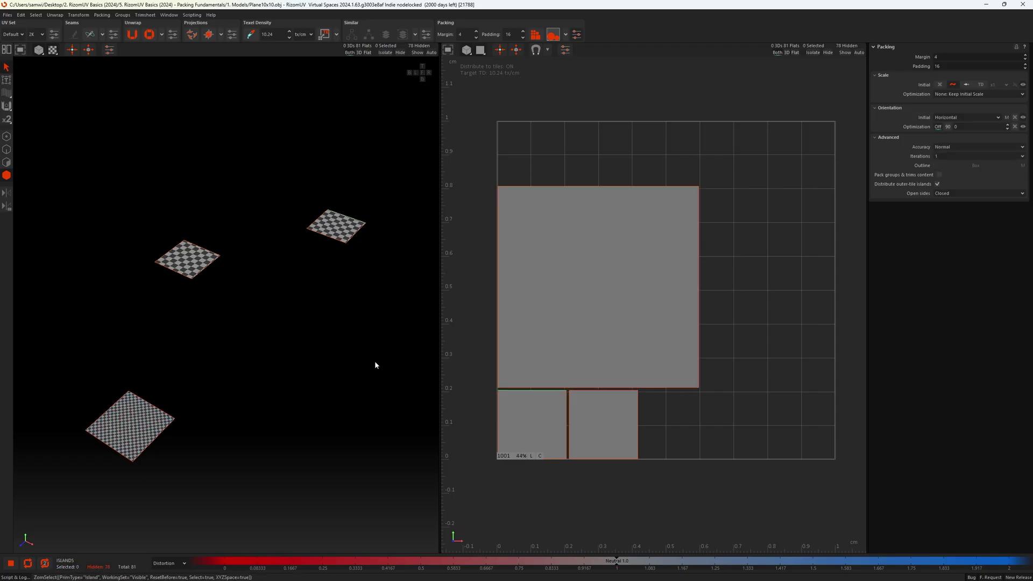
key("p")
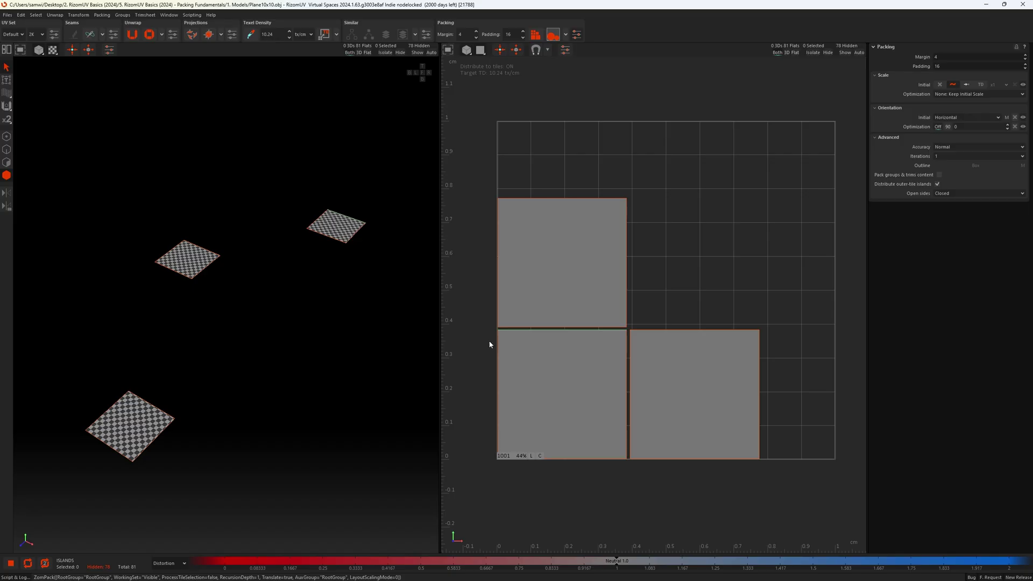
Choose the third Initial scale mode and shrink the upper square island to about 0.1 of the tile's width.
left_click(967, 84)
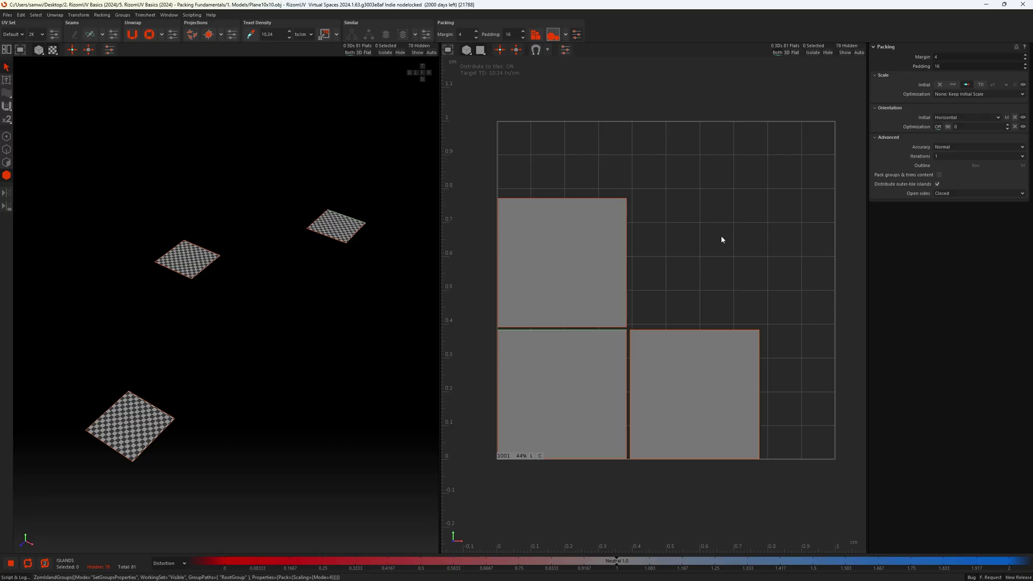
left_click(575, 273)
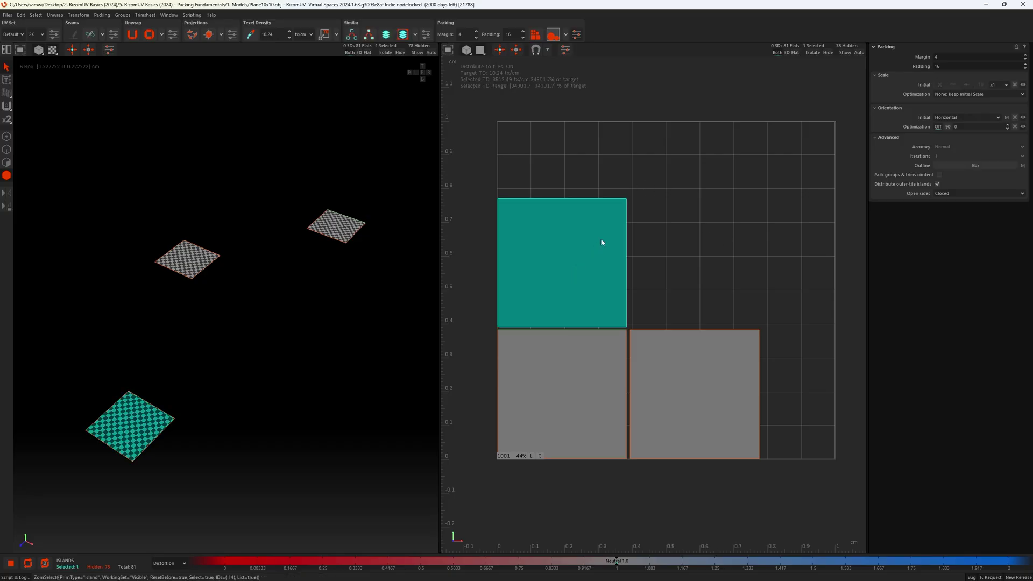
left_click_drag(626, 203, 529, 299)
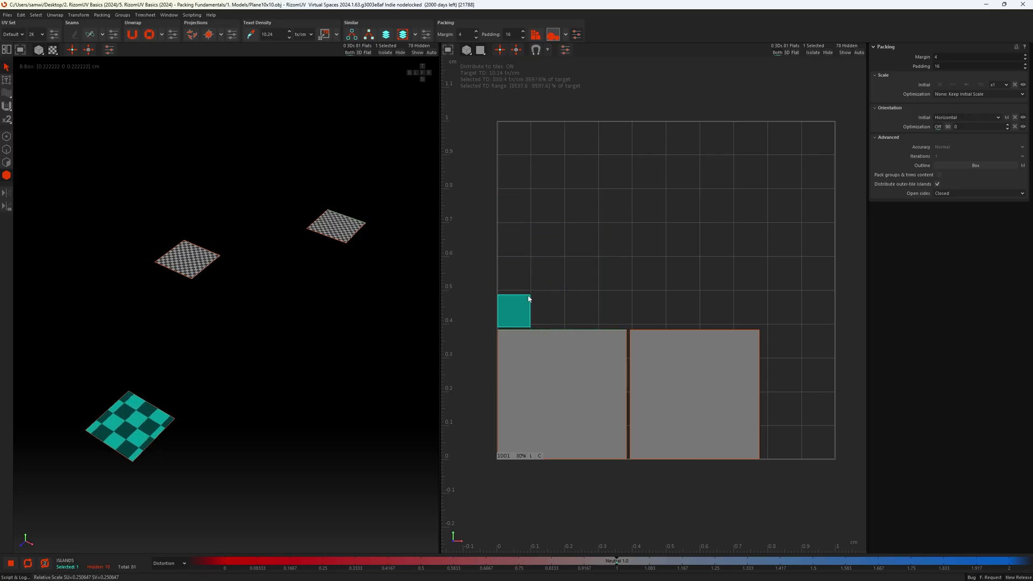
left_click(611, 262)
Repack only the large island at the tile's lower right and clear the selection.
left_click(716, 412)
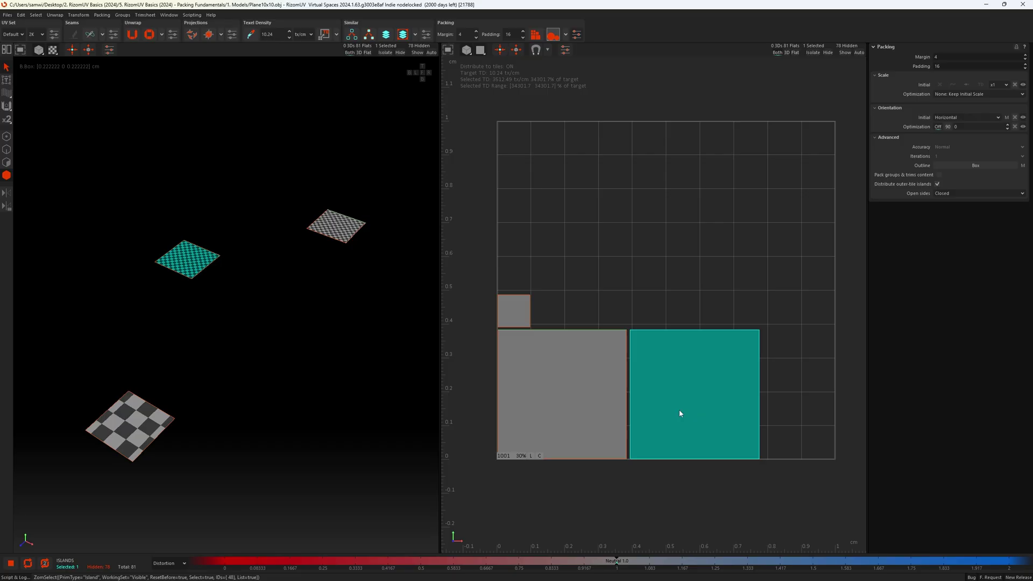
key("p")
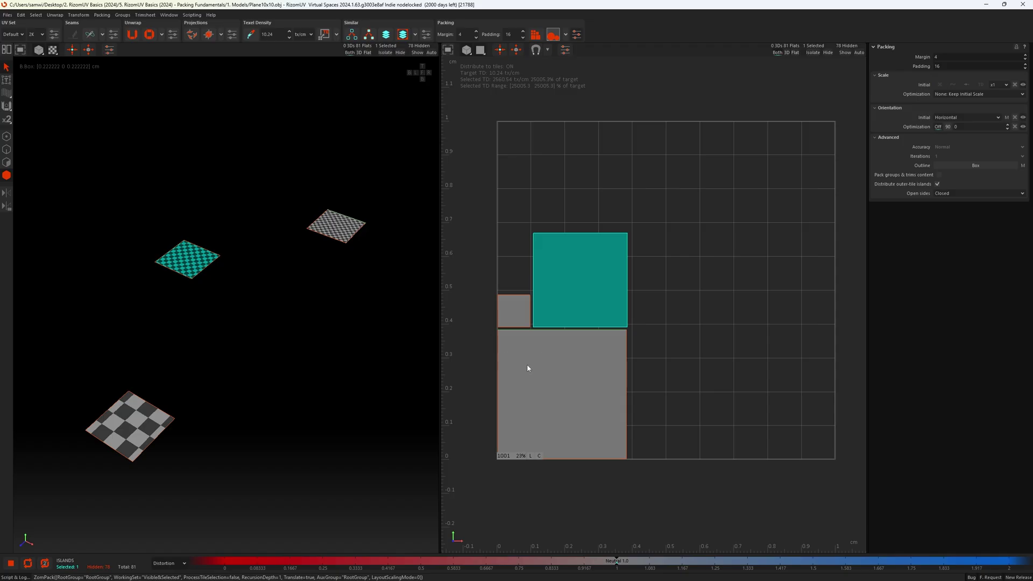
left_click(672, 363)
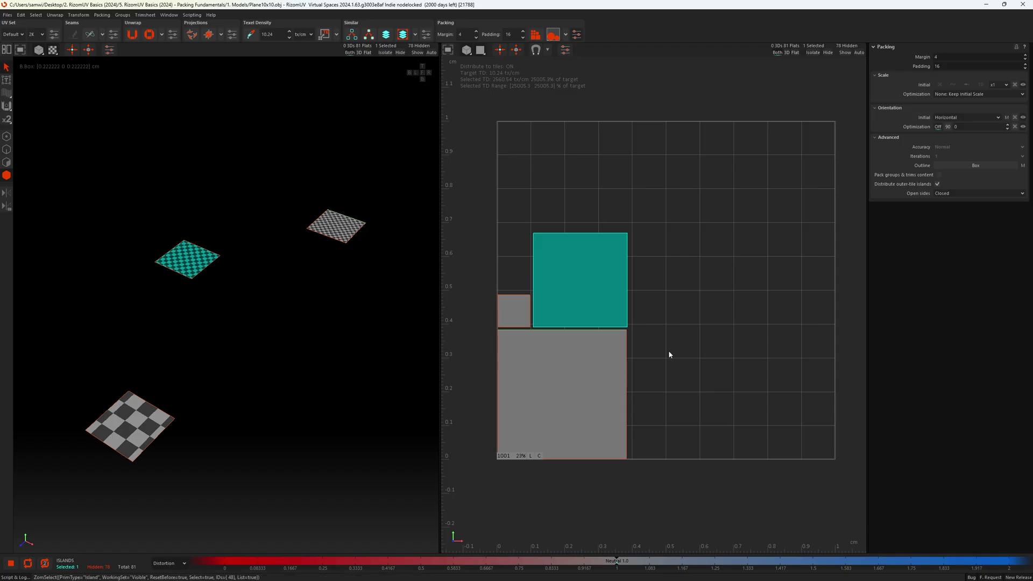
left_click(674, 323)
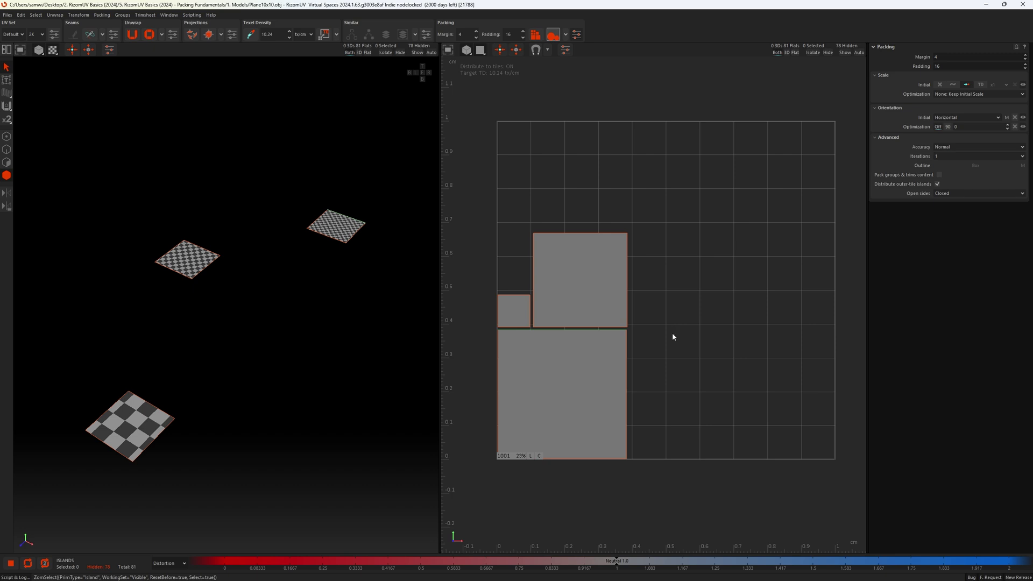
Set the Initial scale to TD, sample the smallest island's texel density as the target, and repack all islands.
left_click(981, 85)
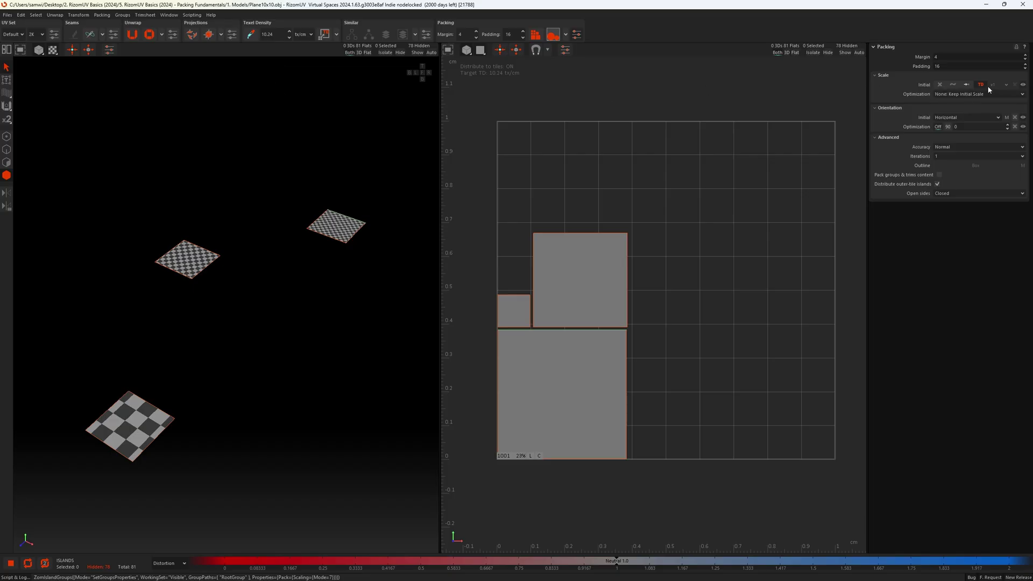
left_click(519, 316)
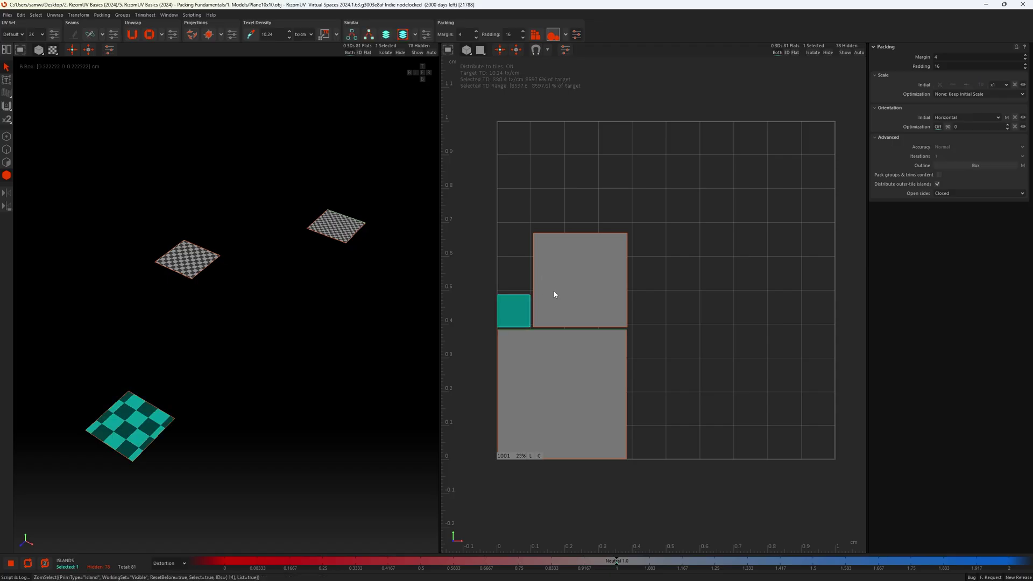
left_click(252, 35)
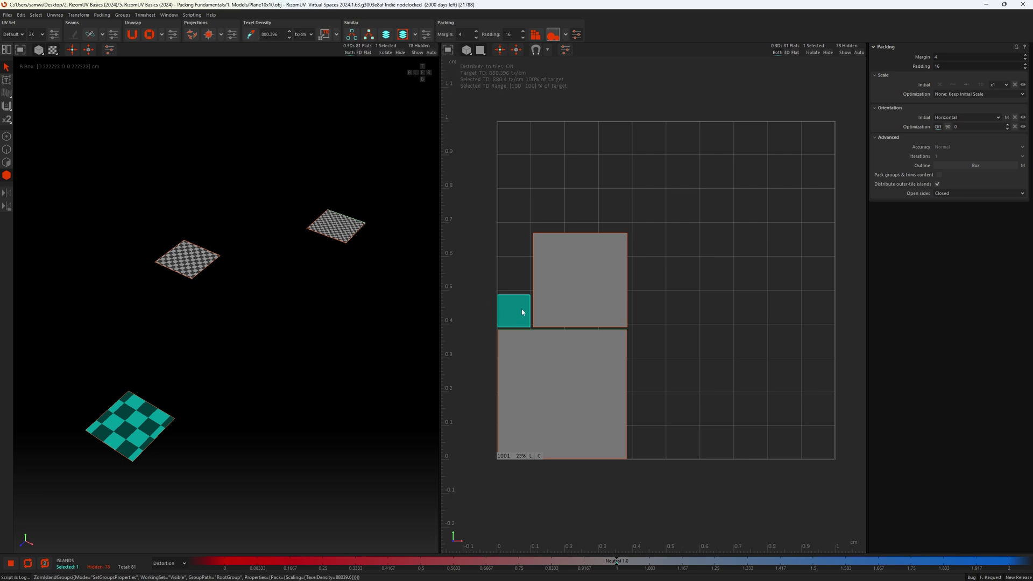
left_click(550, 170)
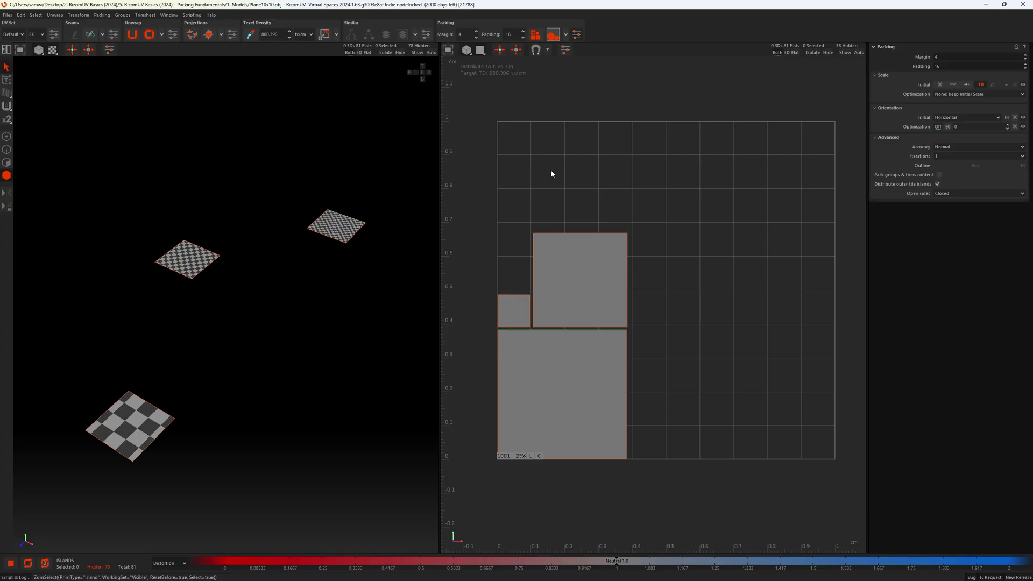
key("p")
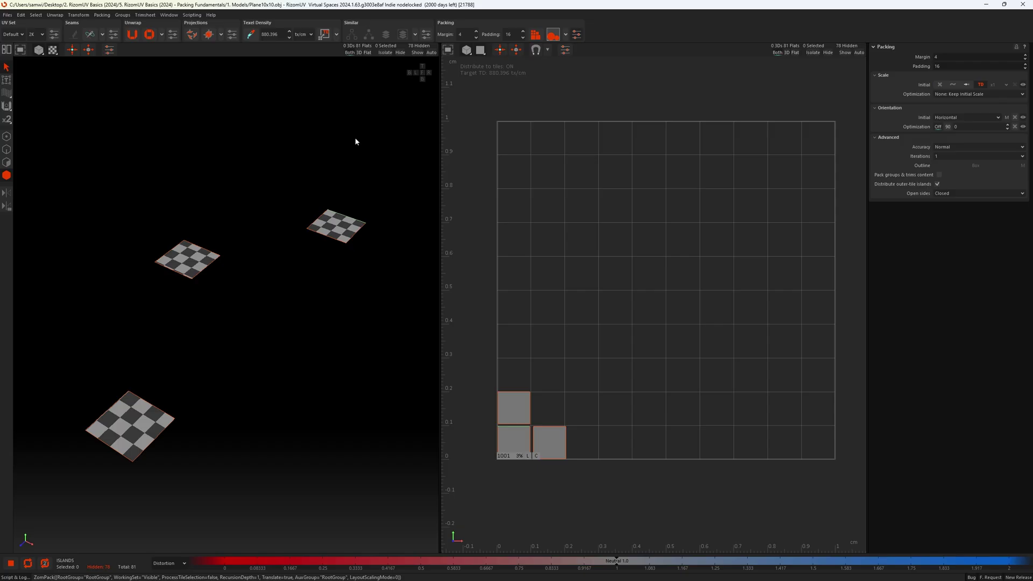
Undo the last packing, set the Initial scale to the X mode, and repack all islands.
key("ctrl+z")
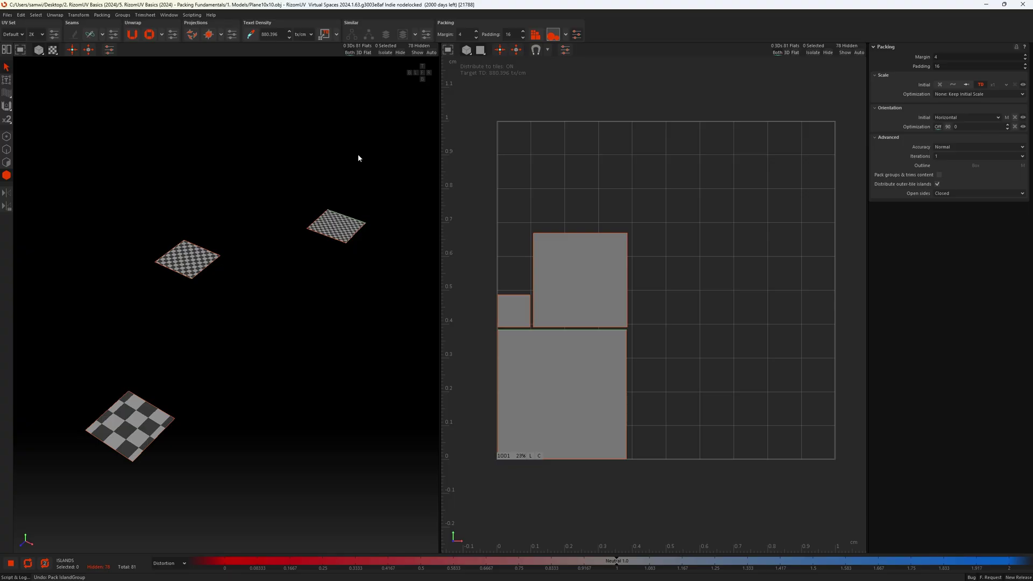
left_click(940, 84)
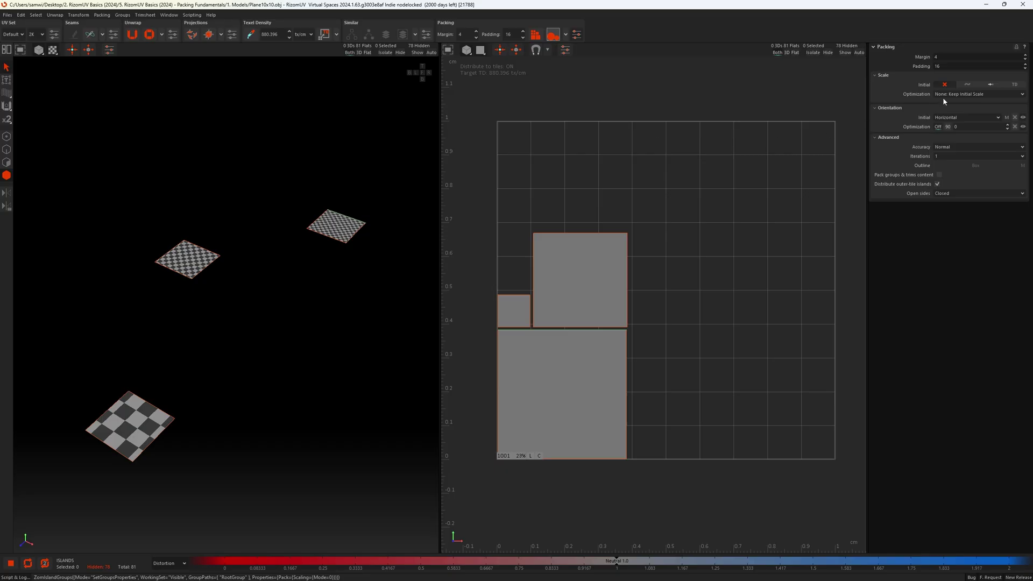
left_click(676, 158)
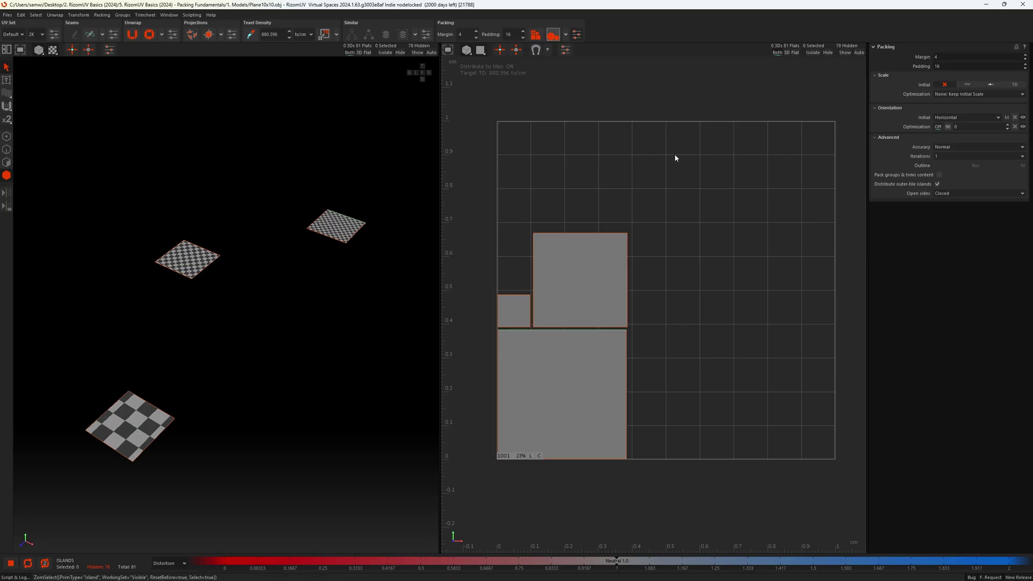
key("p")
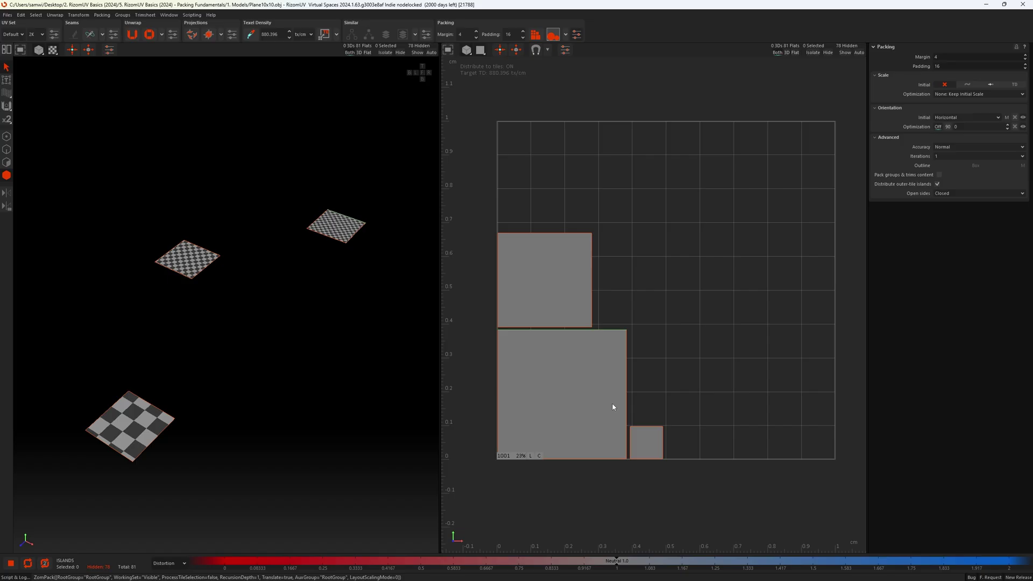
Show only the UV view, set the scale Optimization to Auto Fit: Adapt to Available Space, and repack all islands.
left_click(448, 50)
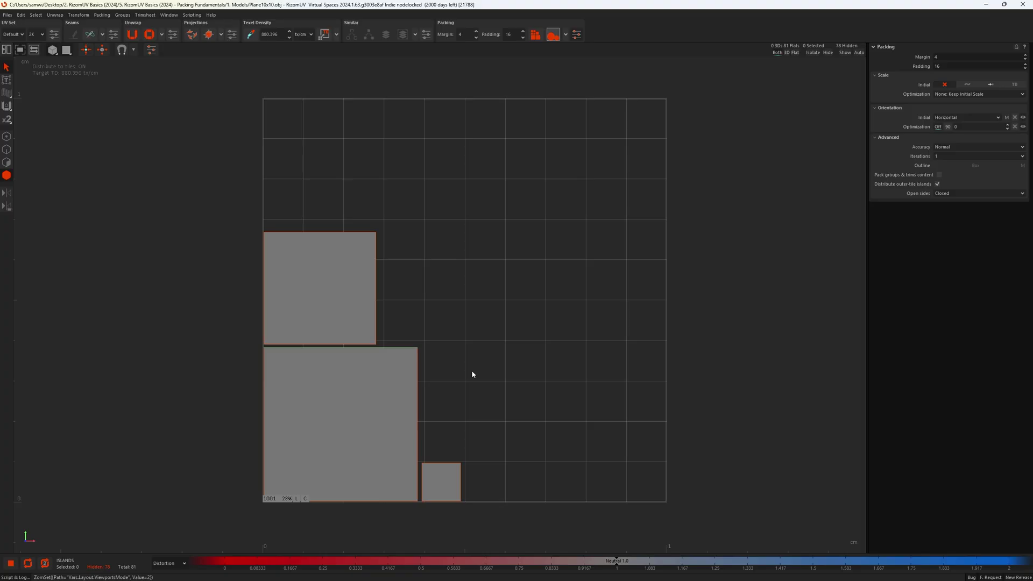
left_click(977, 95)
left_click(963, 105)
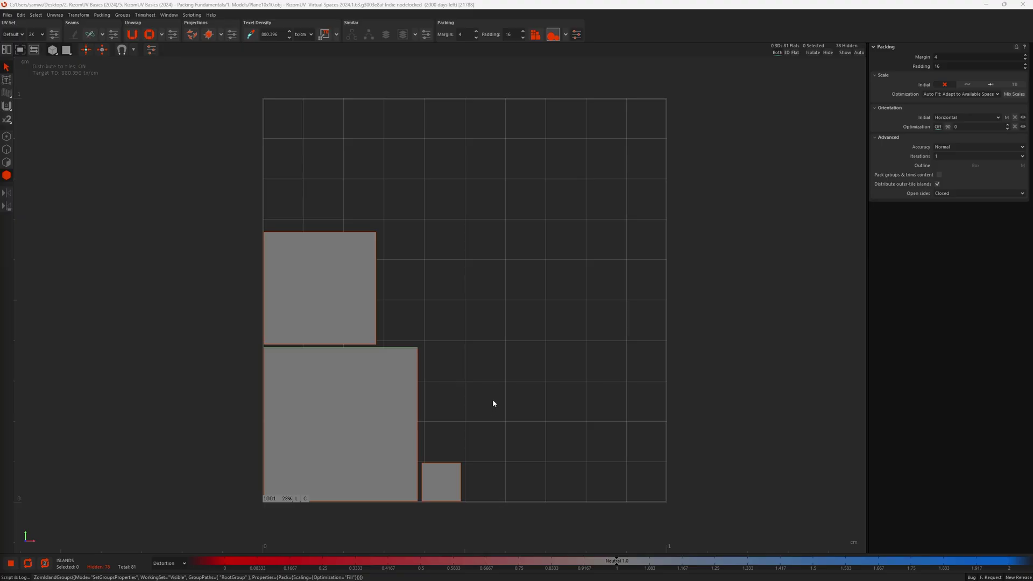
left_click(488, 409)
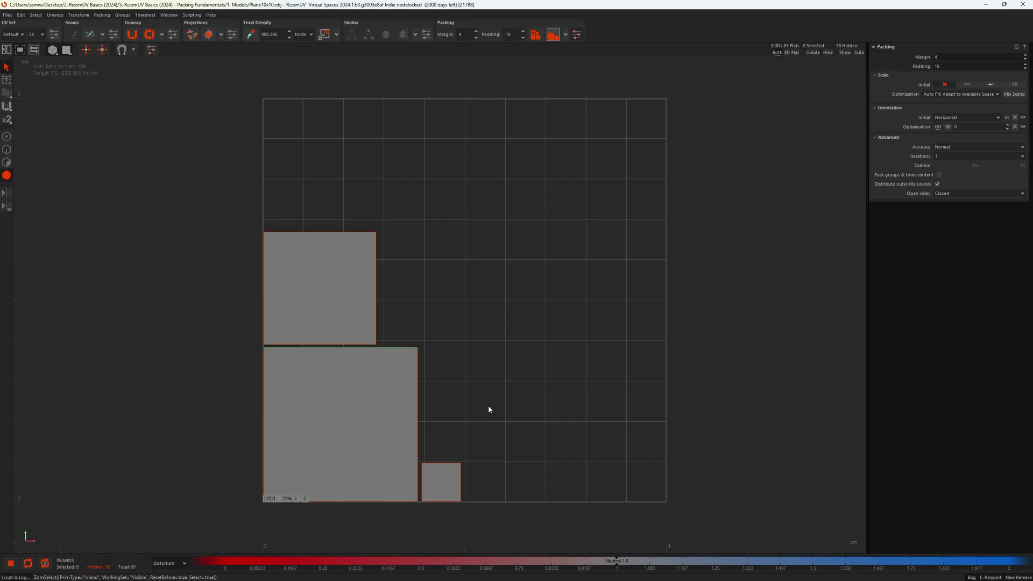
key("p")
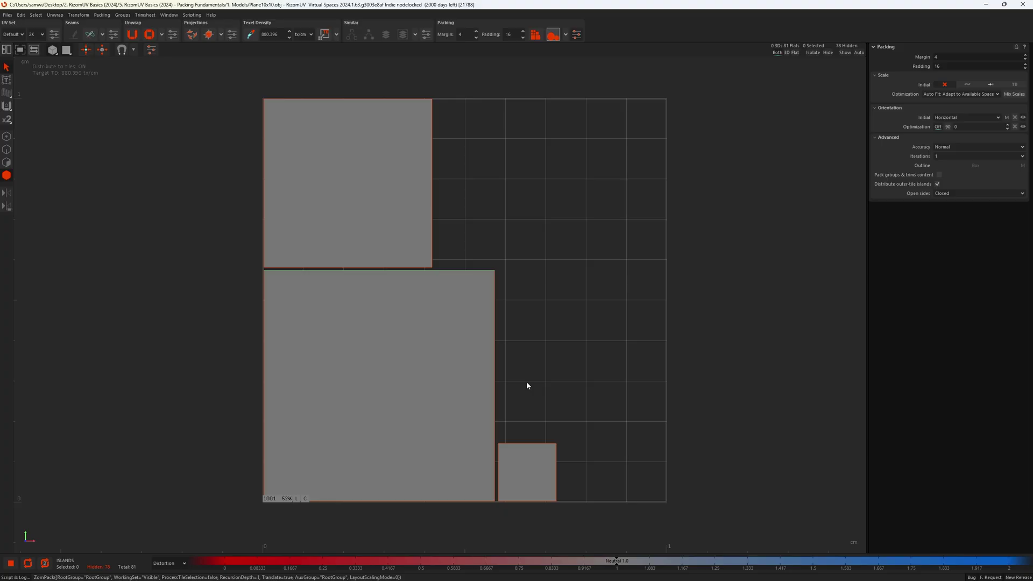
Undo the last packing, enlarge all three islands together until the largest is slightly wider than the tile, and repack them.
key("ctrl+z")
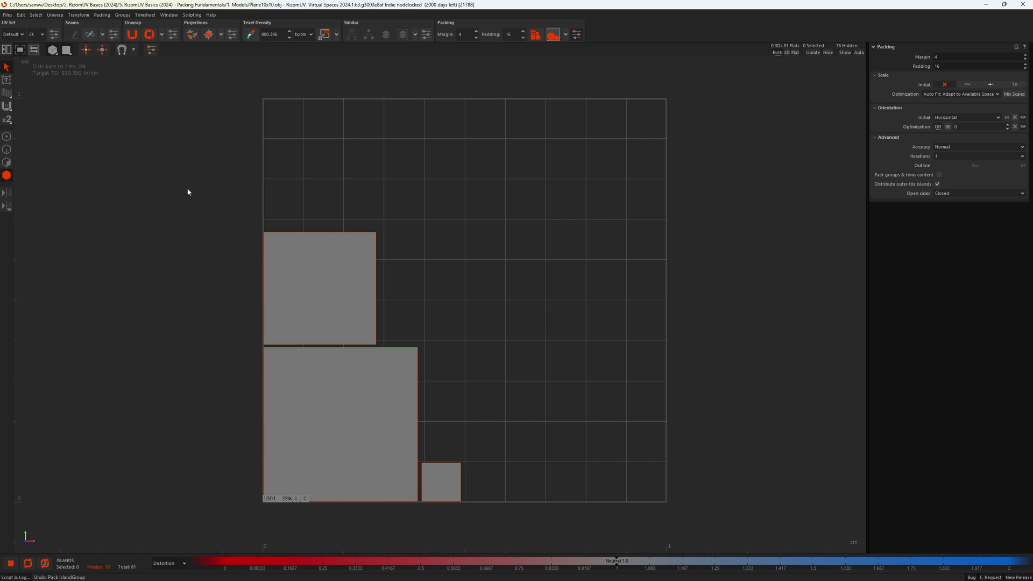
left_click_drag(186, 188, 481, 484)
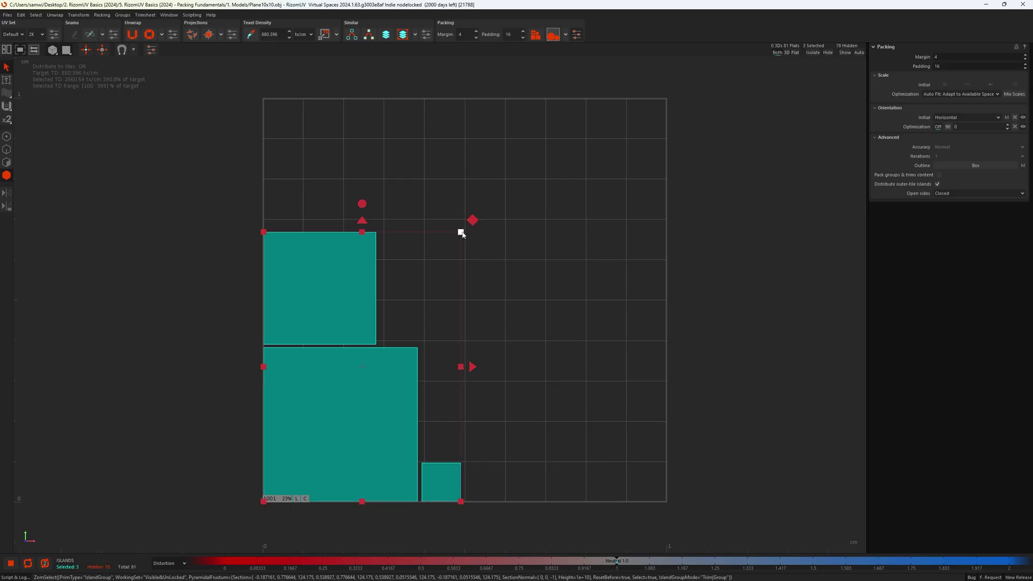
left_click_drag(461, 233, 711, 5)
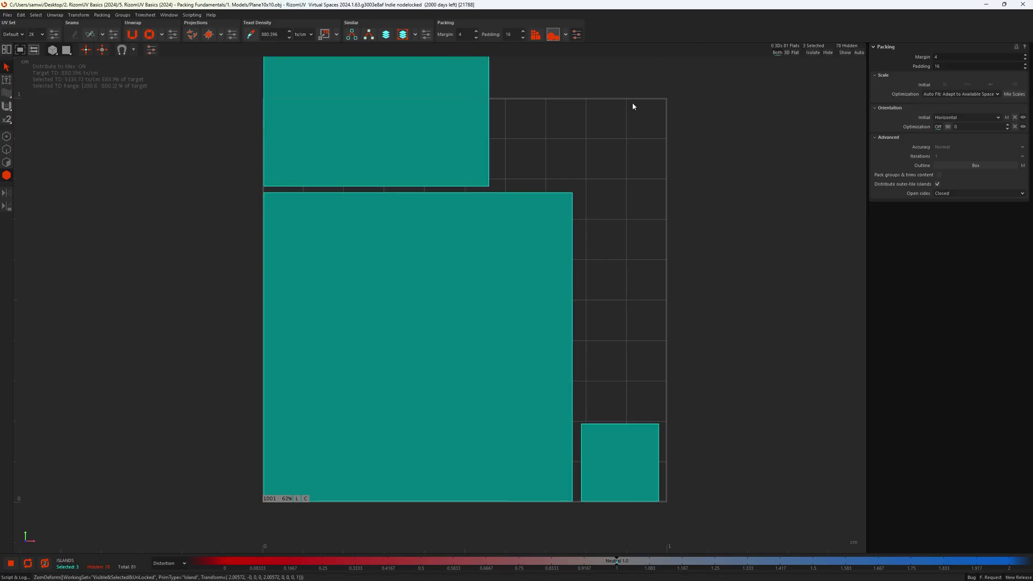
scroll(592, 364, "down", 5)
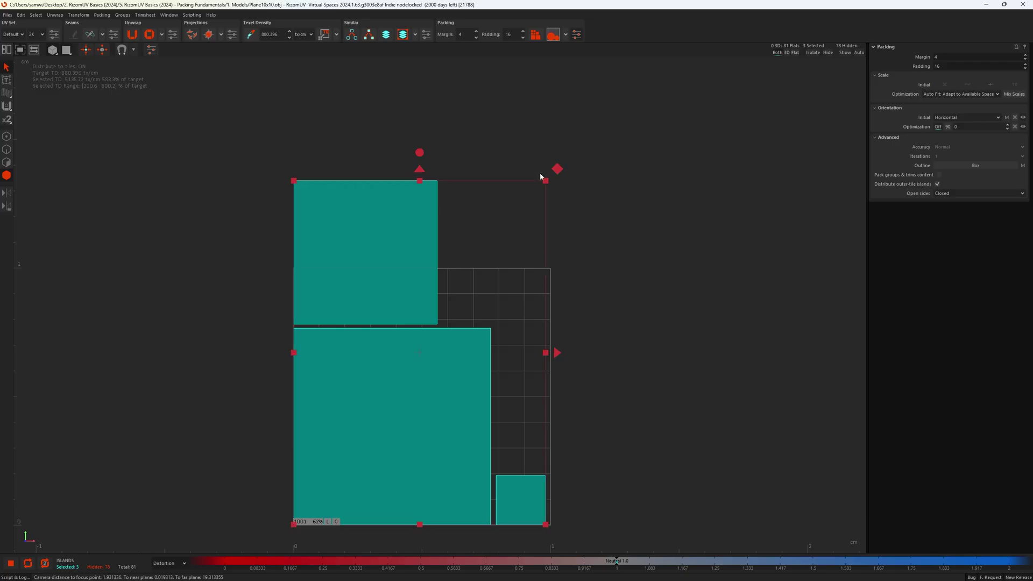
left_click_drag(542, 173, 633, 63)
scroll(694, 334, "down", 2)
left_click(722, 298)
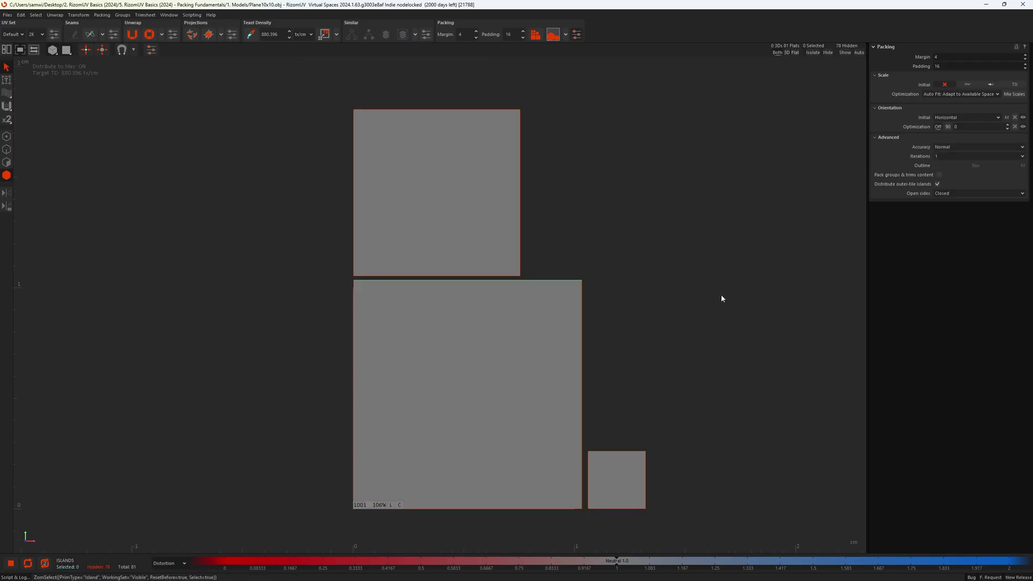
key("p")
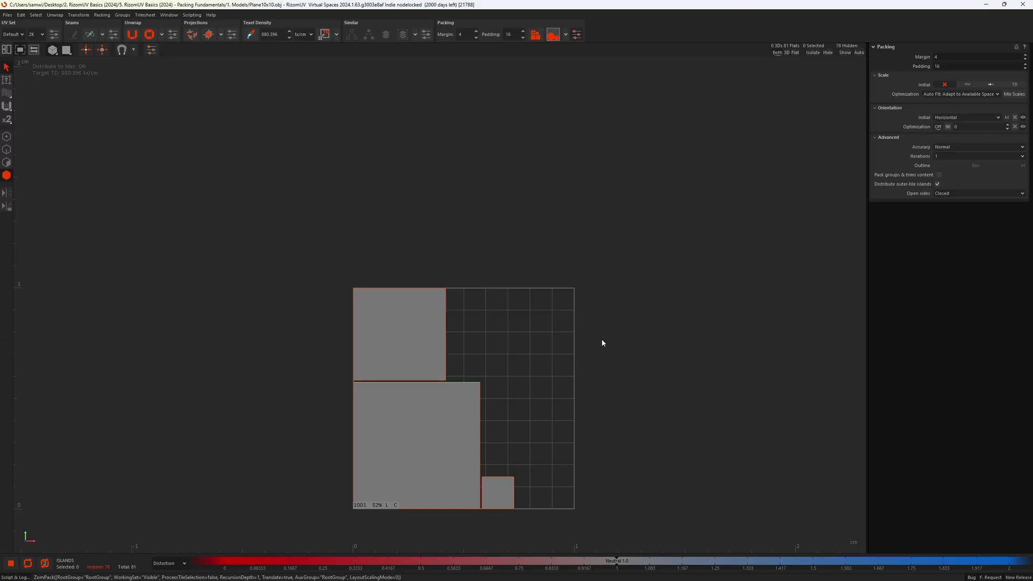
key("f")
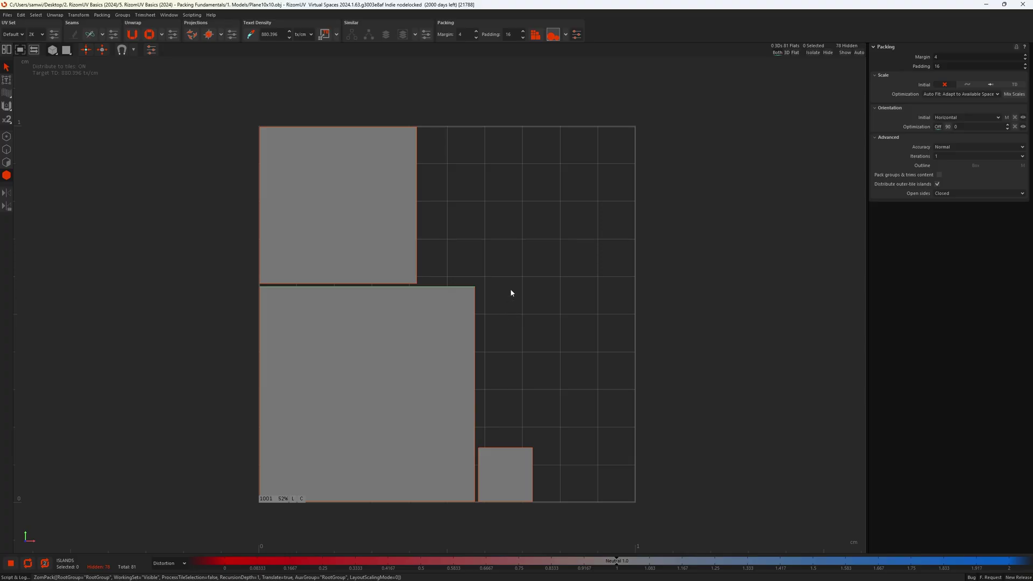
Choose the second Initial scale mode, repack all islands, and check the available scale Optimization options.
left_click(967, 84)
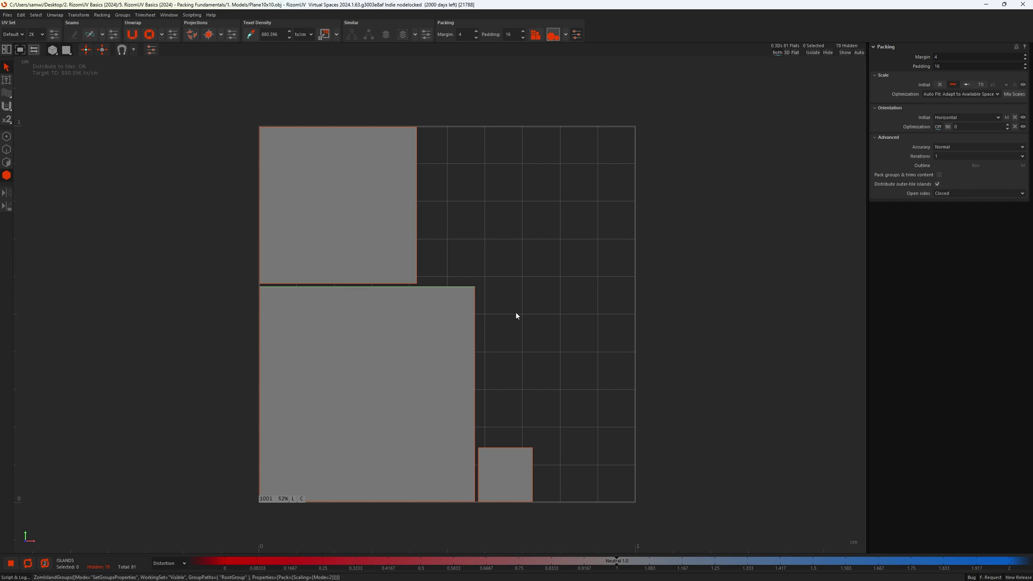
key("p")
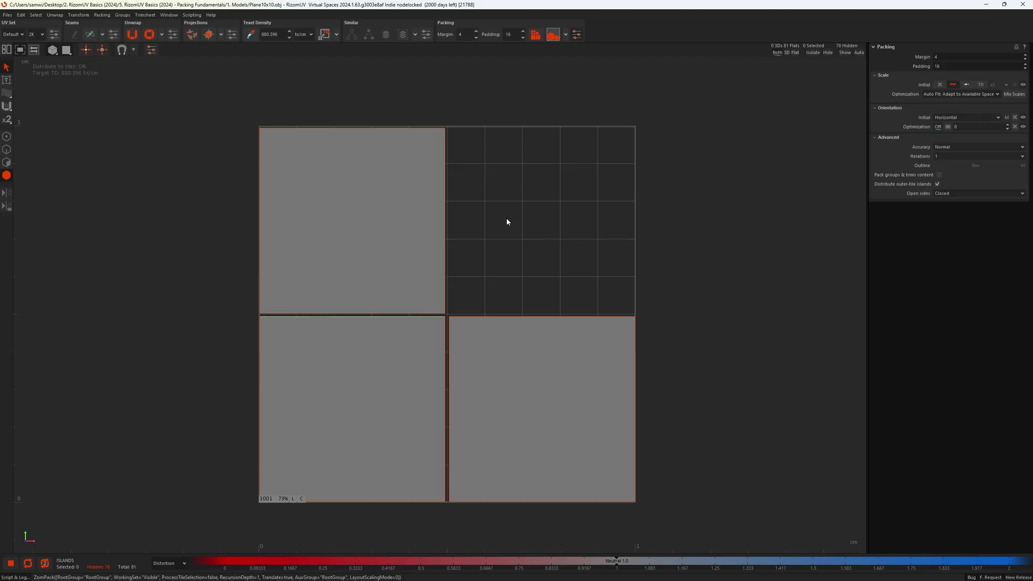
left_click(946, 95)
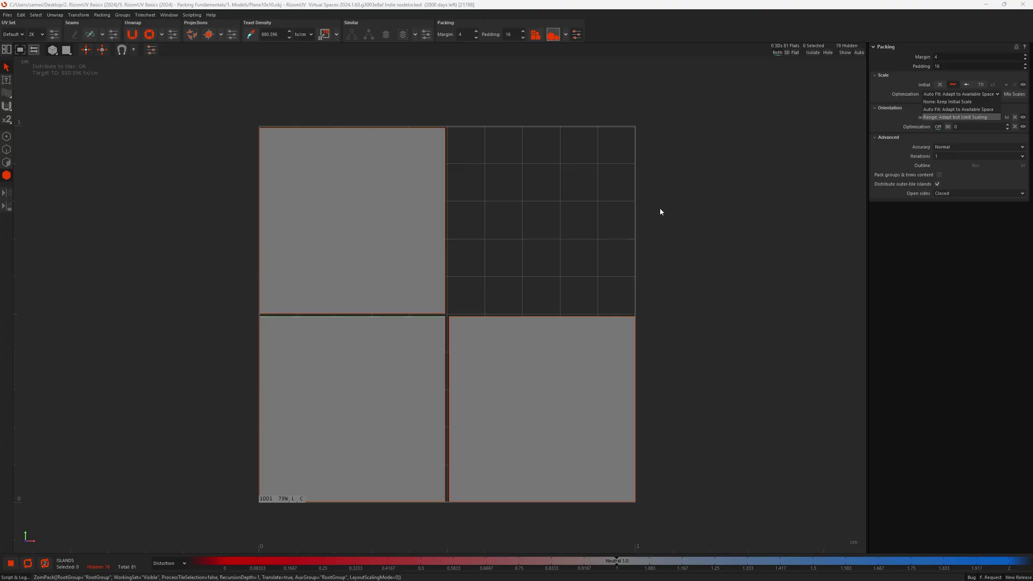
key("Escape")
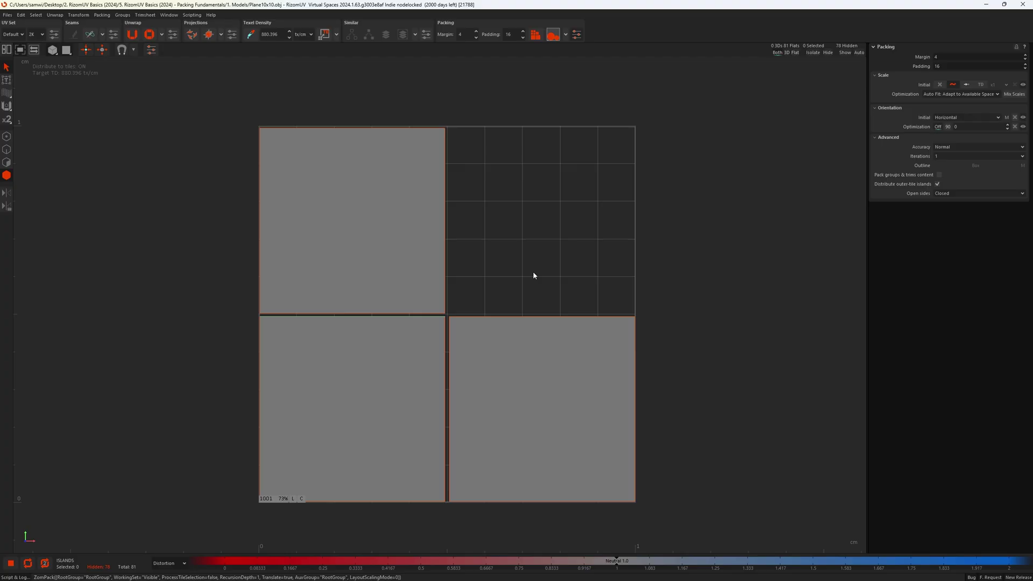
Give the upper square island an initial scale factor of x0.5 and clear the selection.
left_click(375, 250)
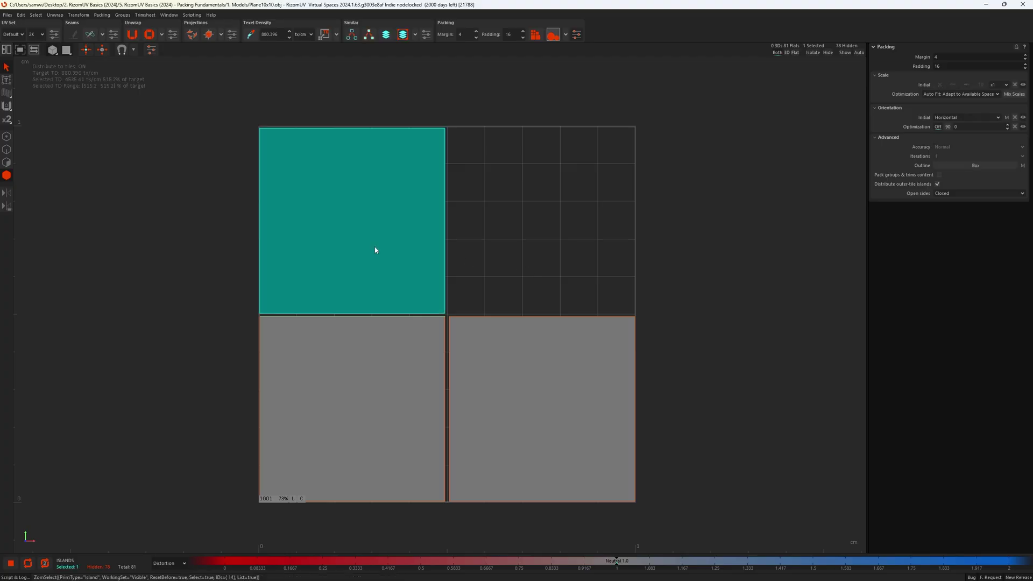
left_click(1002, 85)
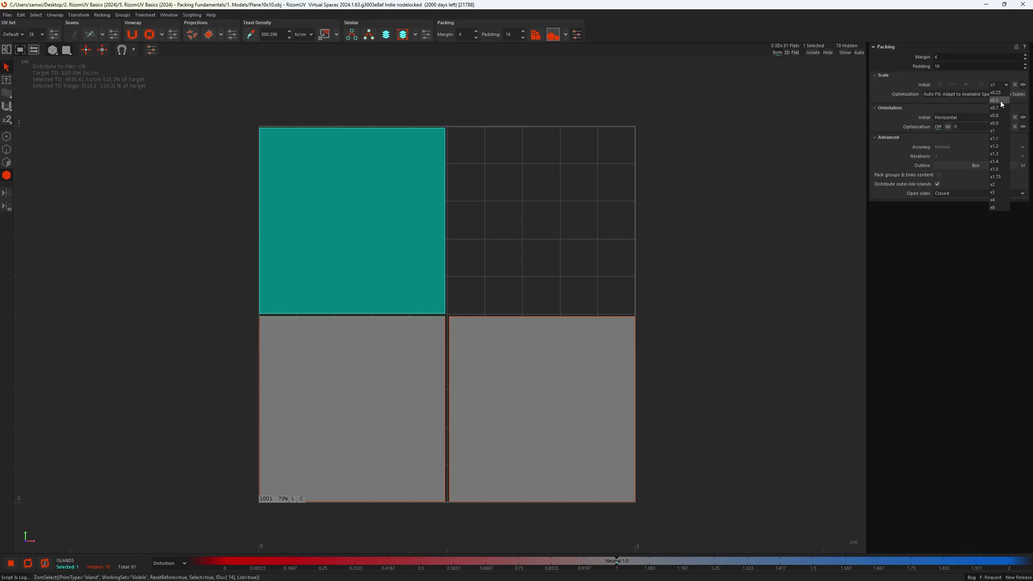
left_click(996, 100)
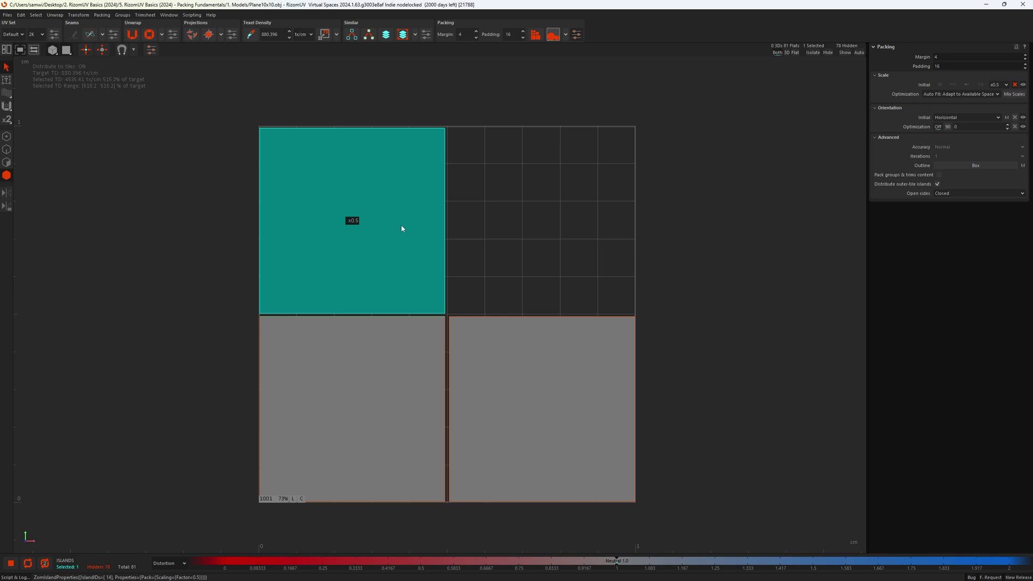
left_click(522, 226)
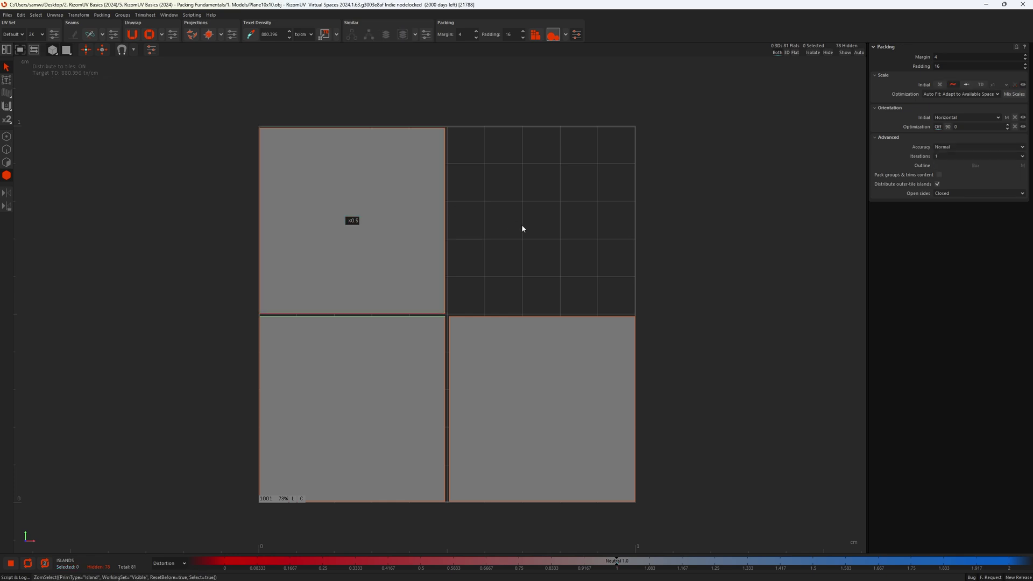
Repack all islands, and repack them again with the reduced island's initial scale factor set to x2.
key("p")
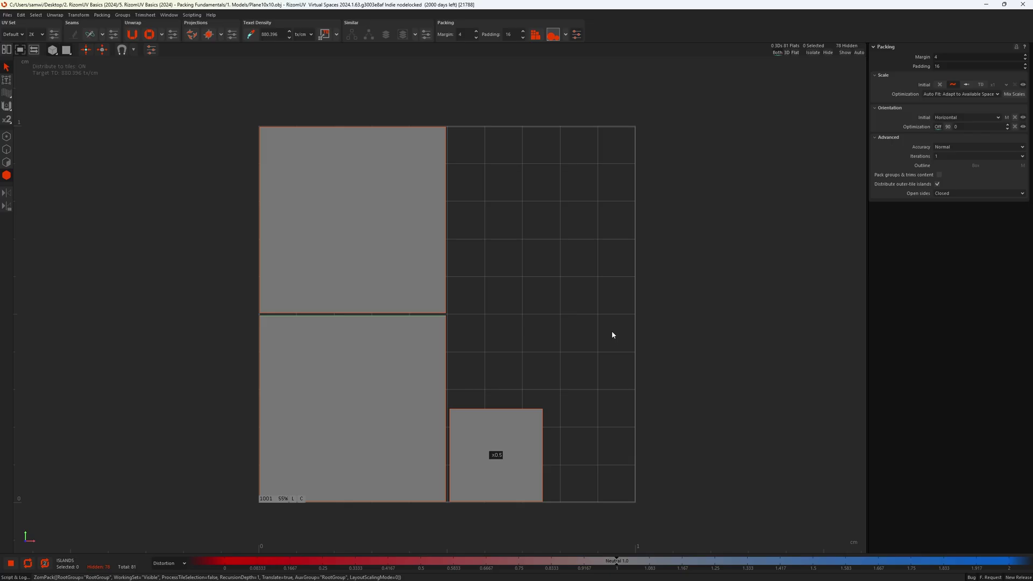
left_click(516, 475)
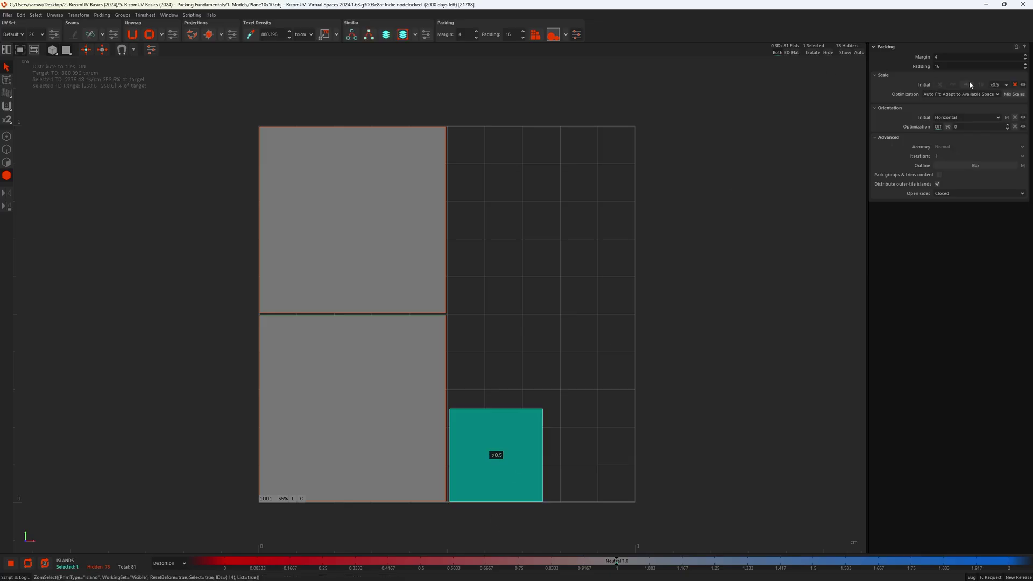
left_click(996, 85)
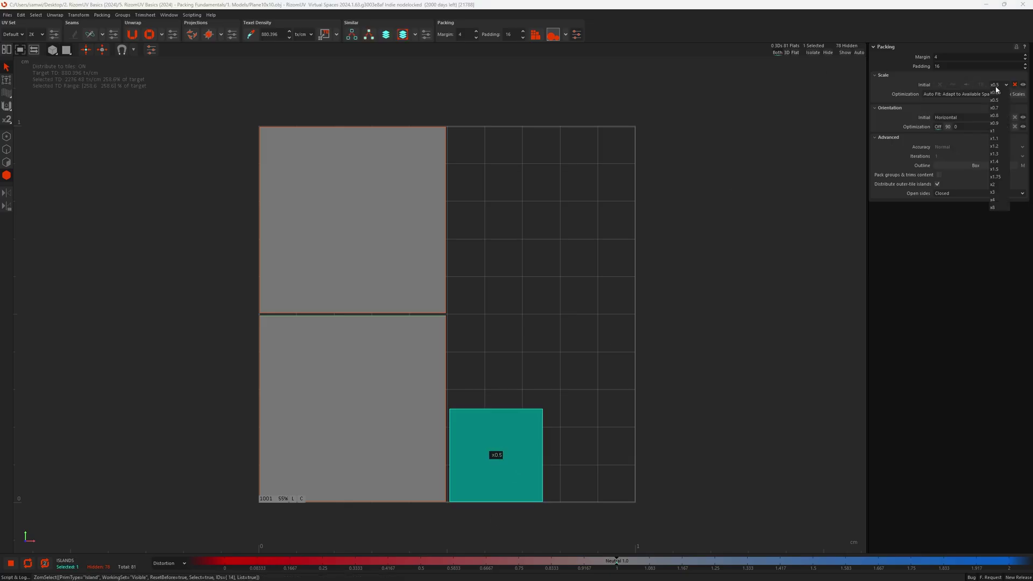
left_click(994, 184)
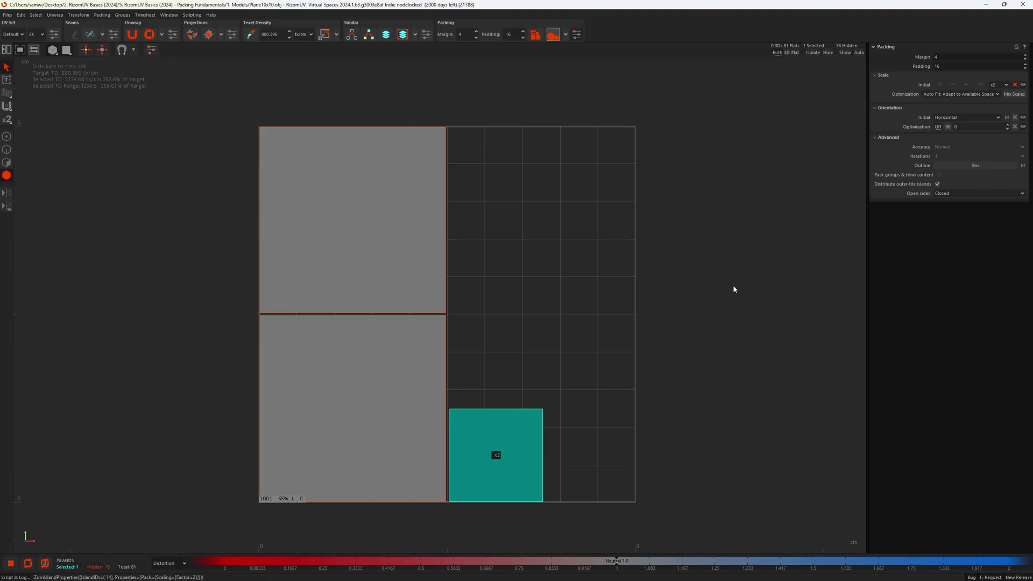
left_click(534, 297)
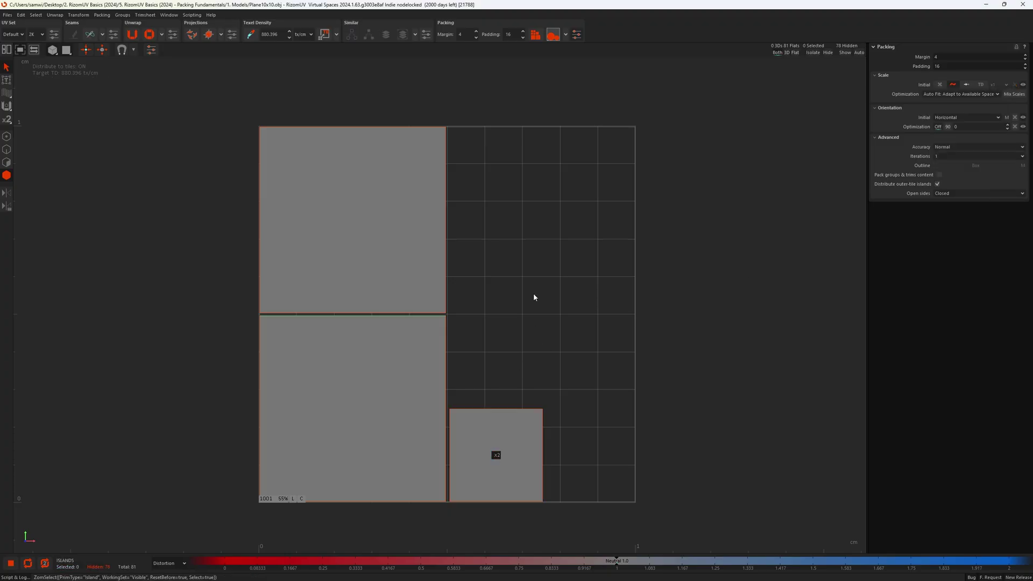
key("p")
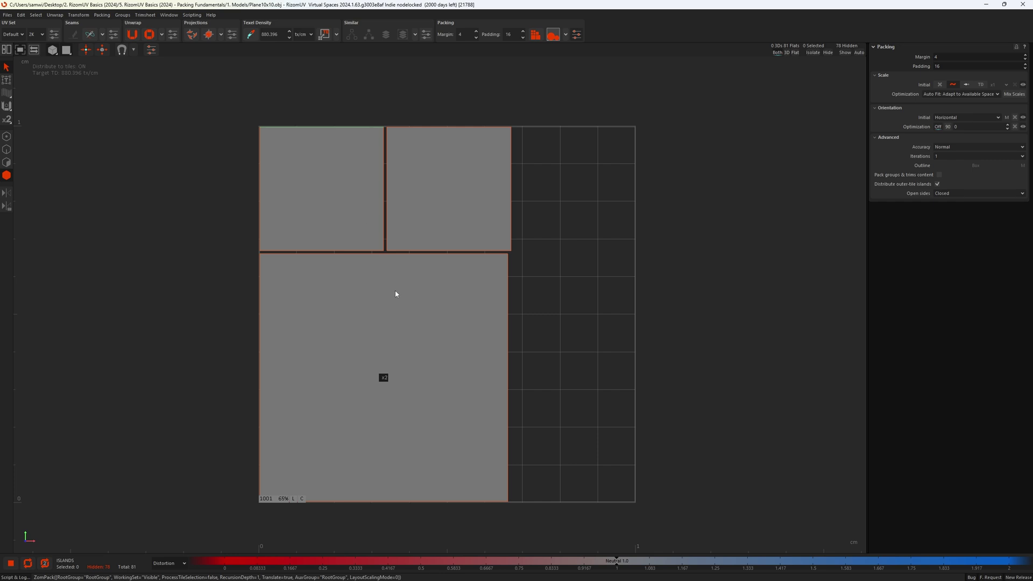
Remove the custom initial scale factor from the large lower island and repack all islands.
left_click(399, 325)
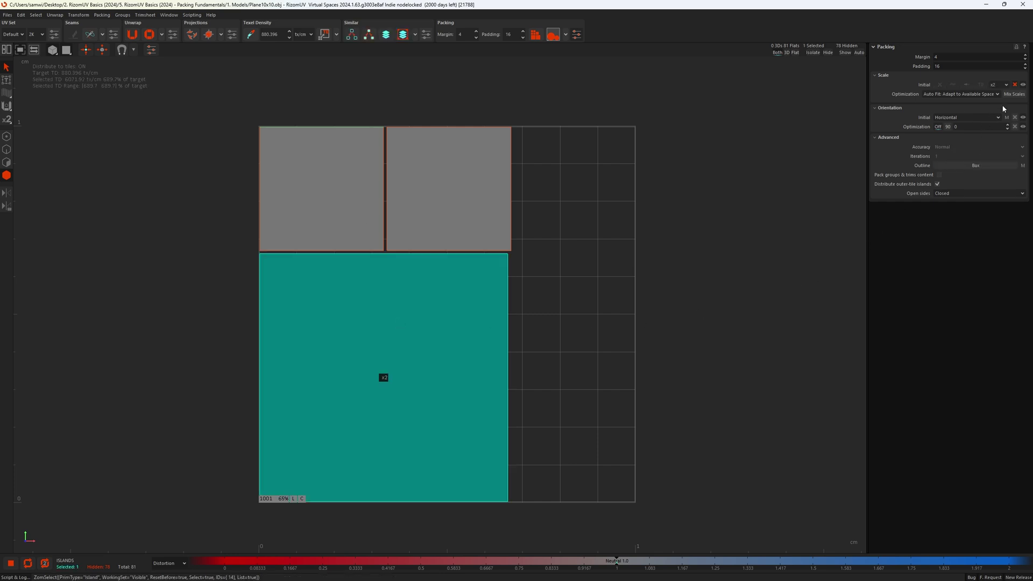
left_click(1015, 86)
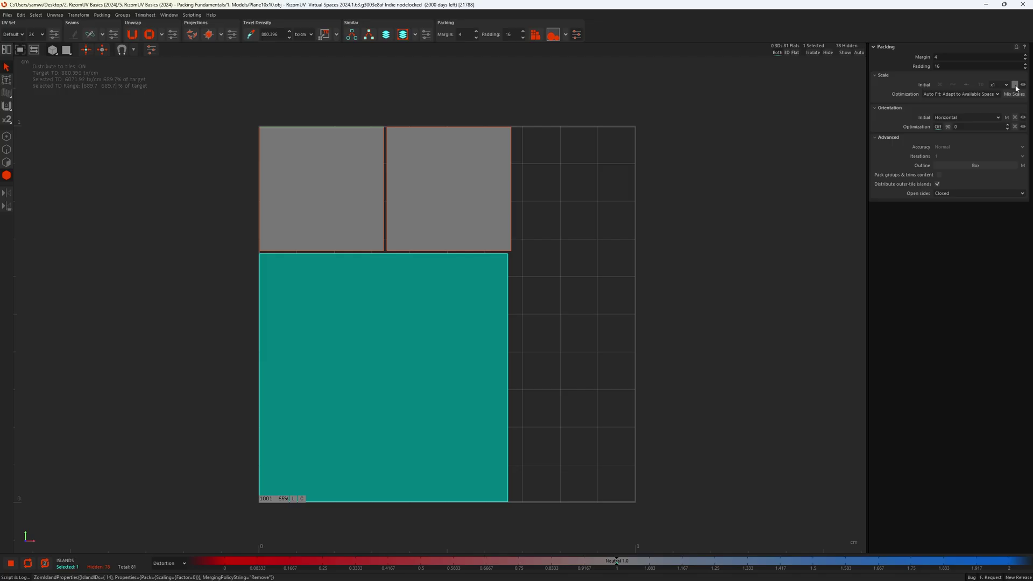
left_click(605, 353)
key("p")
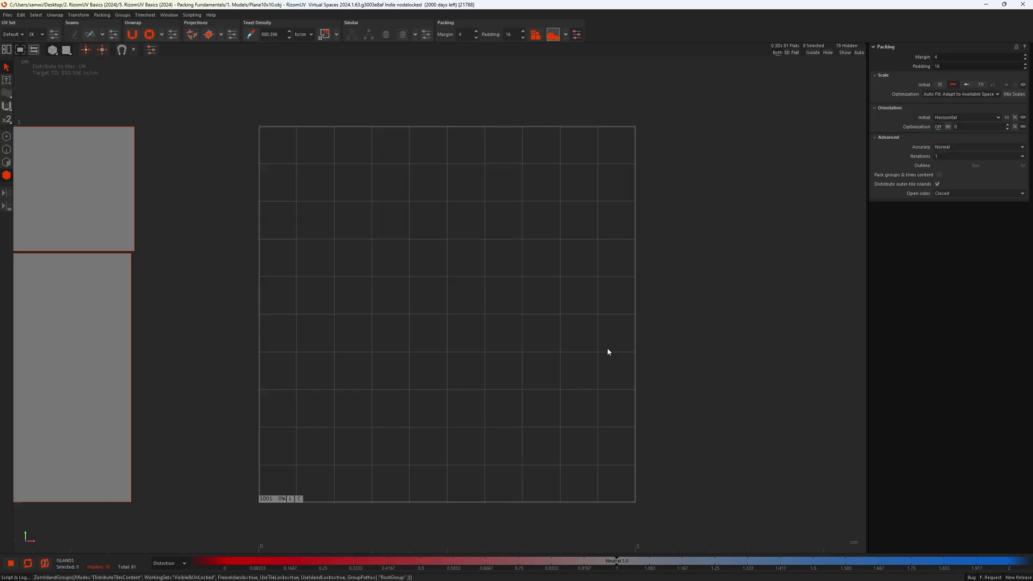